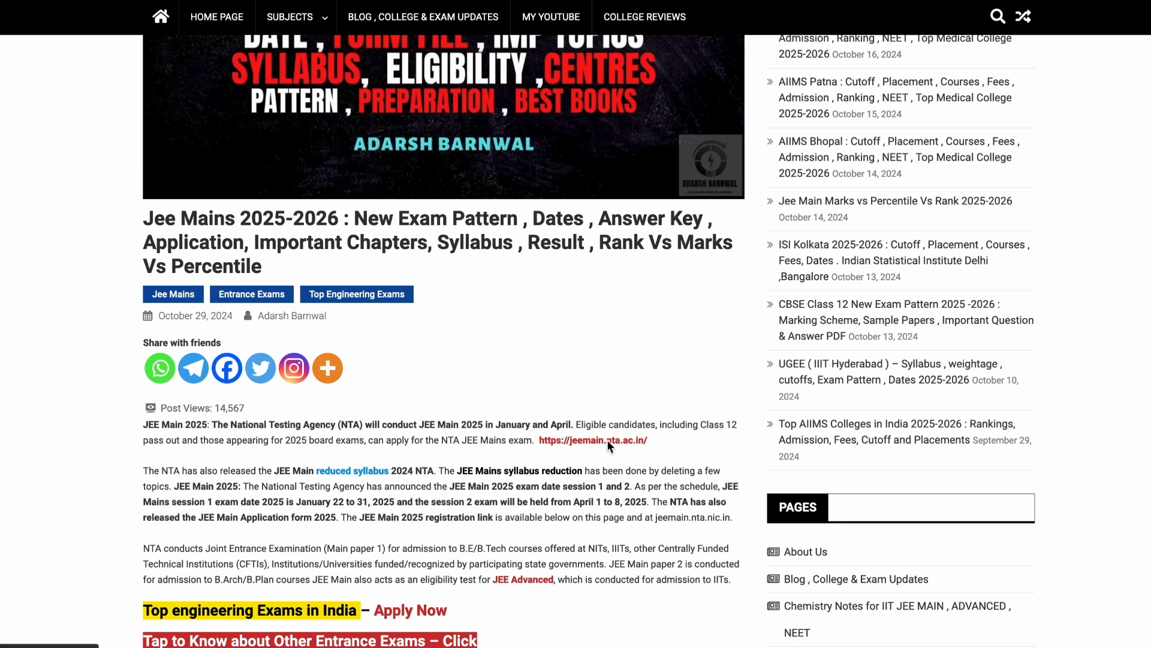
# Go to jeemain.nta.ac.in and follow the JEE(Main) – 2025 Session-1 Registration link.
pyautogui.click(612, 442)
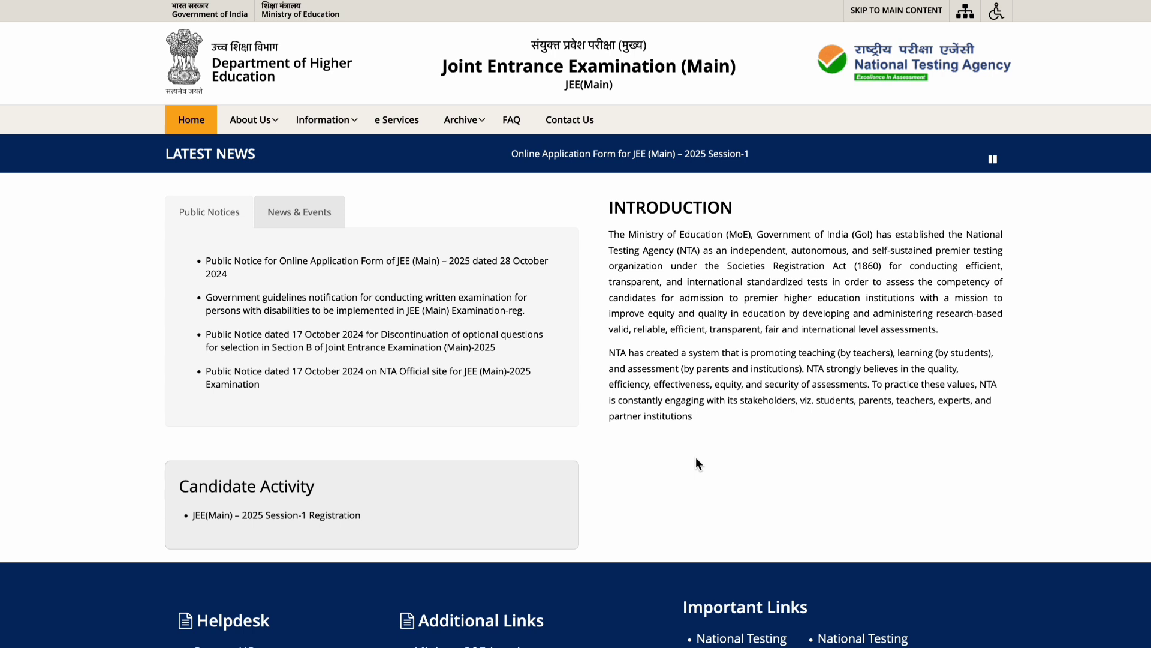
pyautogui.click(330, 515)
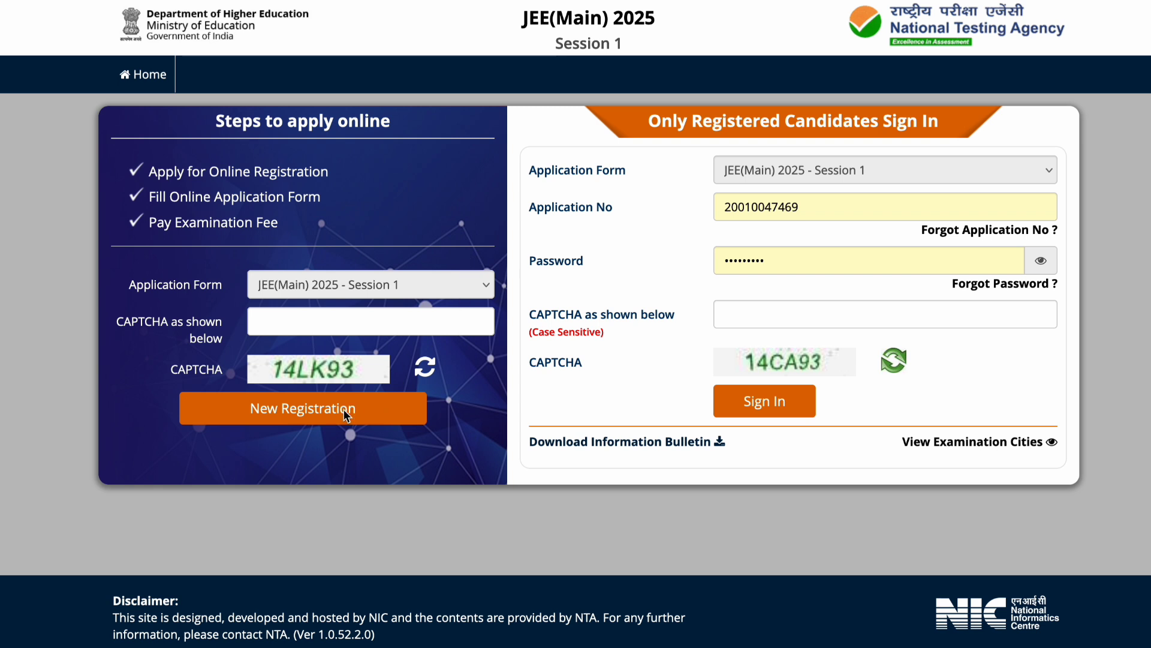
# Enter the displayed CAPTCHA code and choose New Registration.
pyautogui.click(311, 325)
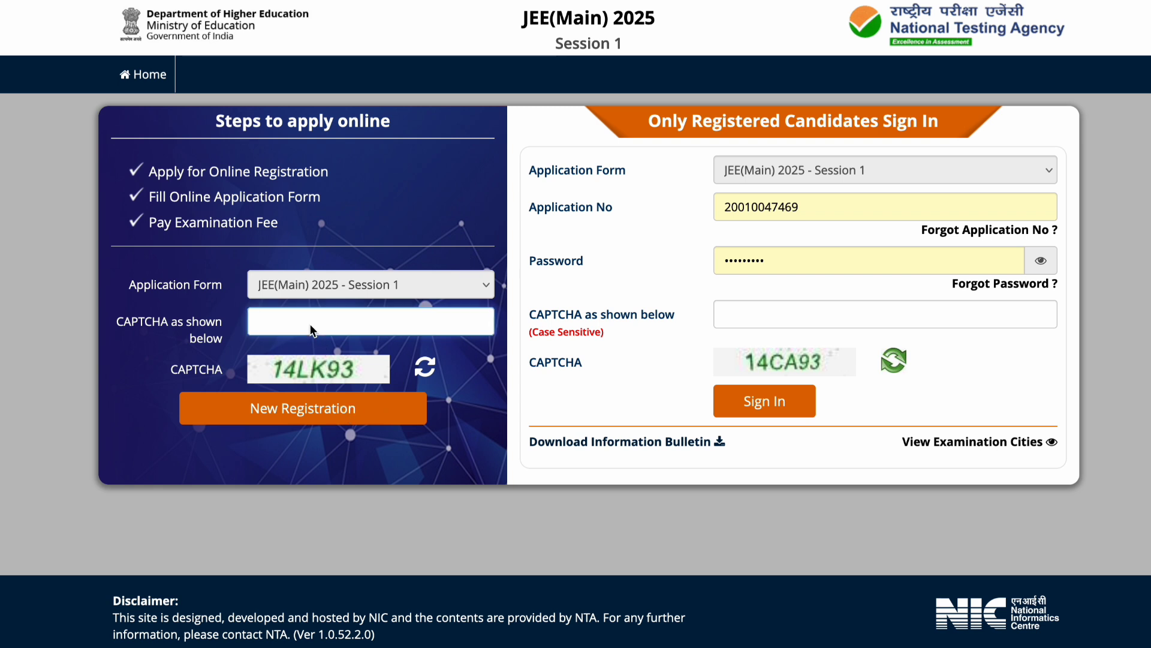
pyautogui.write('14LK93')
pyautogui.click(314, 411)
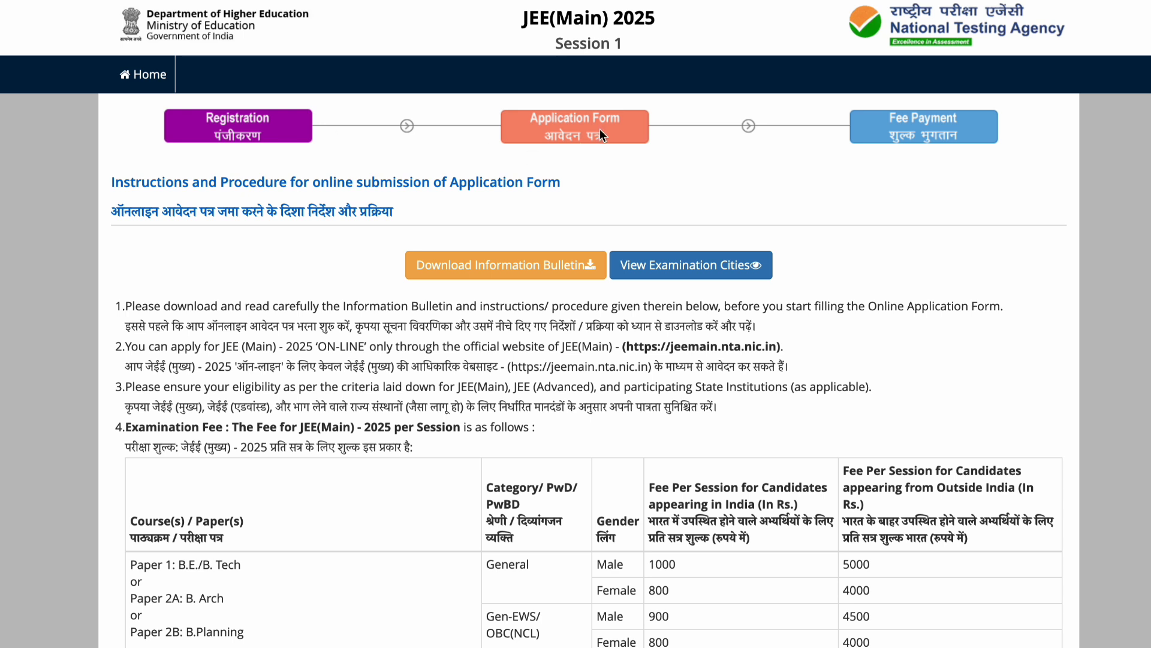
# Read through the instructions and fee table, then tick the consent declaration at the bottom.
pyautogui.scroll(-5, 749, 365)
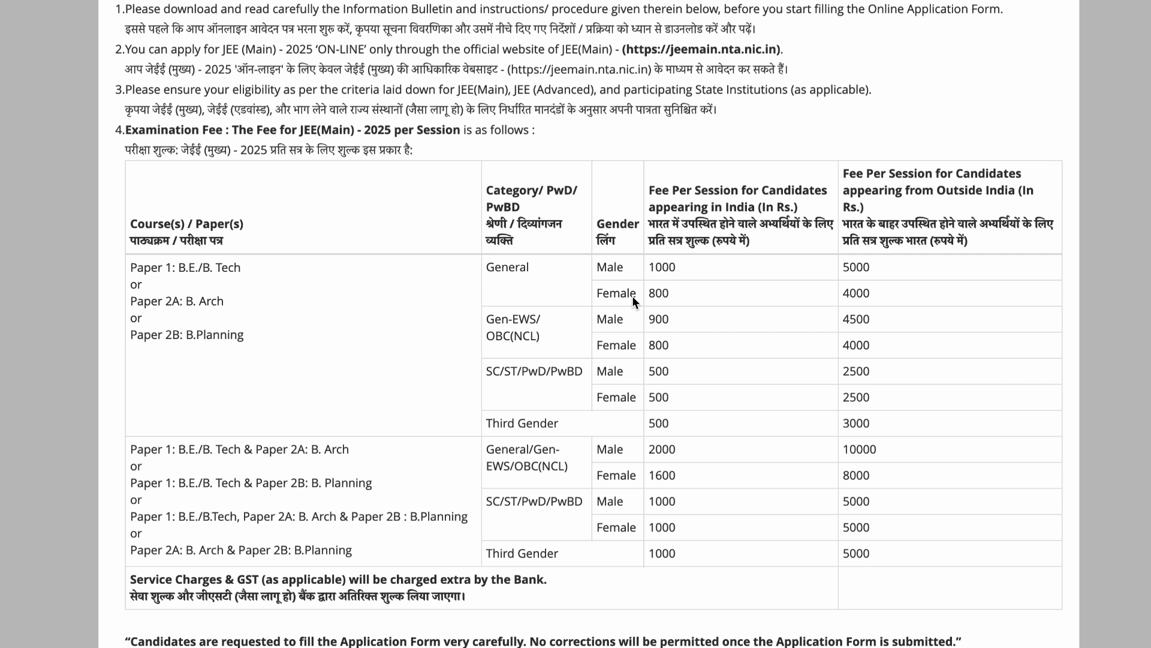
pyautogui.scroll(-15, 484, 249)
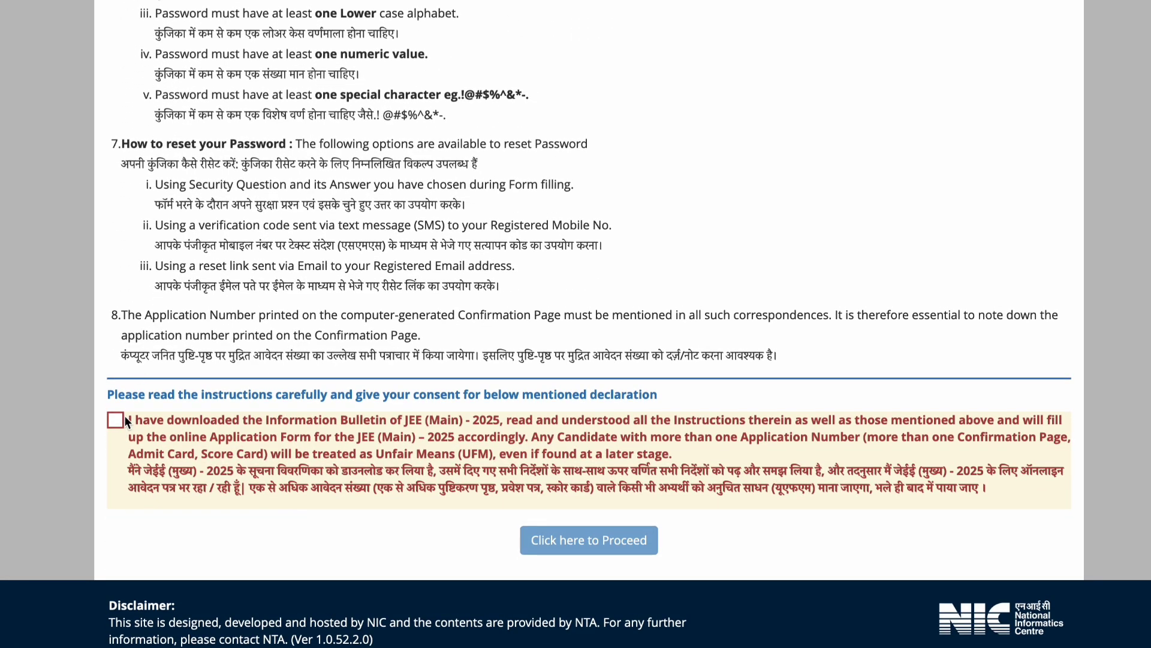
pyautogui.click(117, 420)
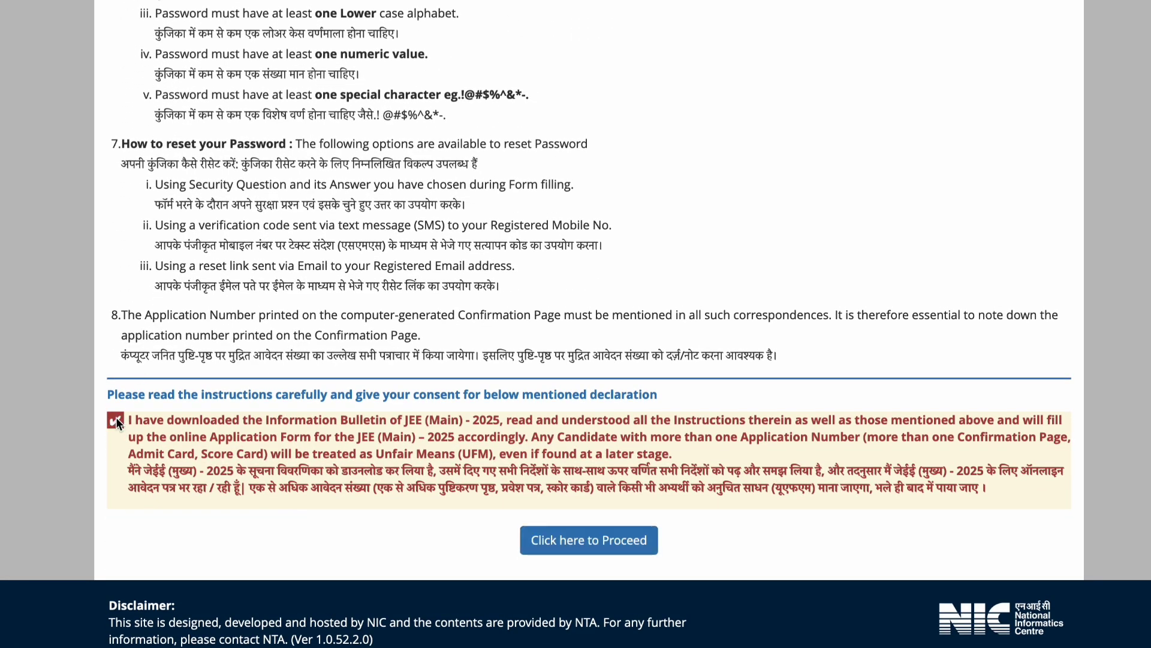
# Proceed to the registration form and work down its personal, address, contact, password and security fields.
pyautogui.click(620, 543)
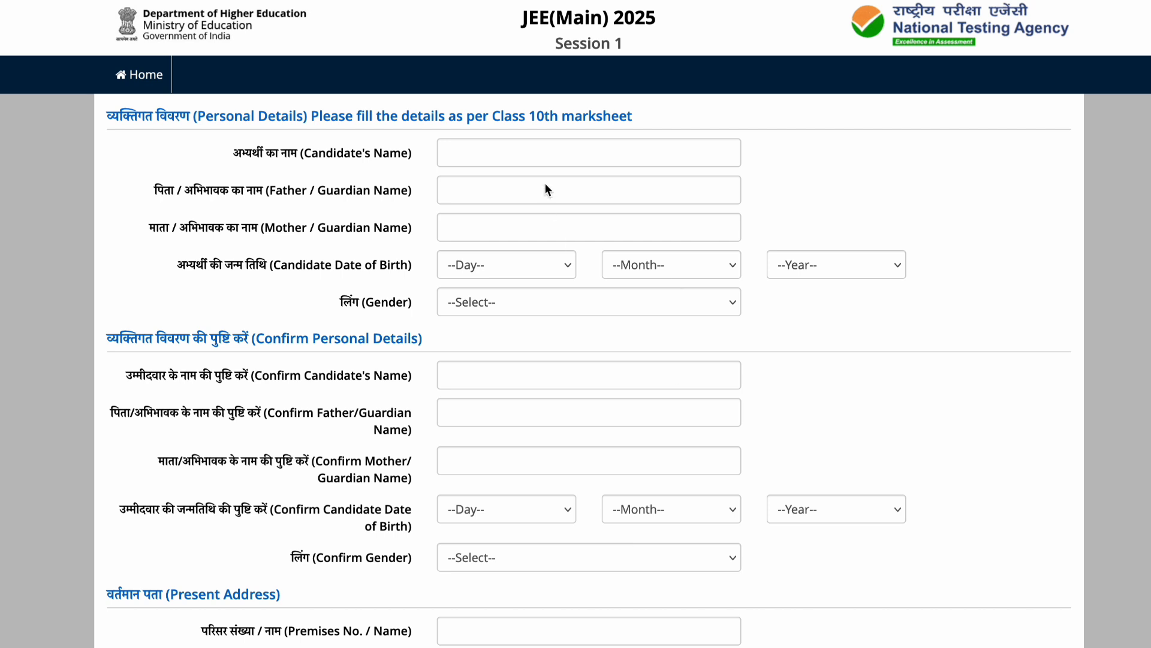
pyautogui.scroll(-5, 542, 212)
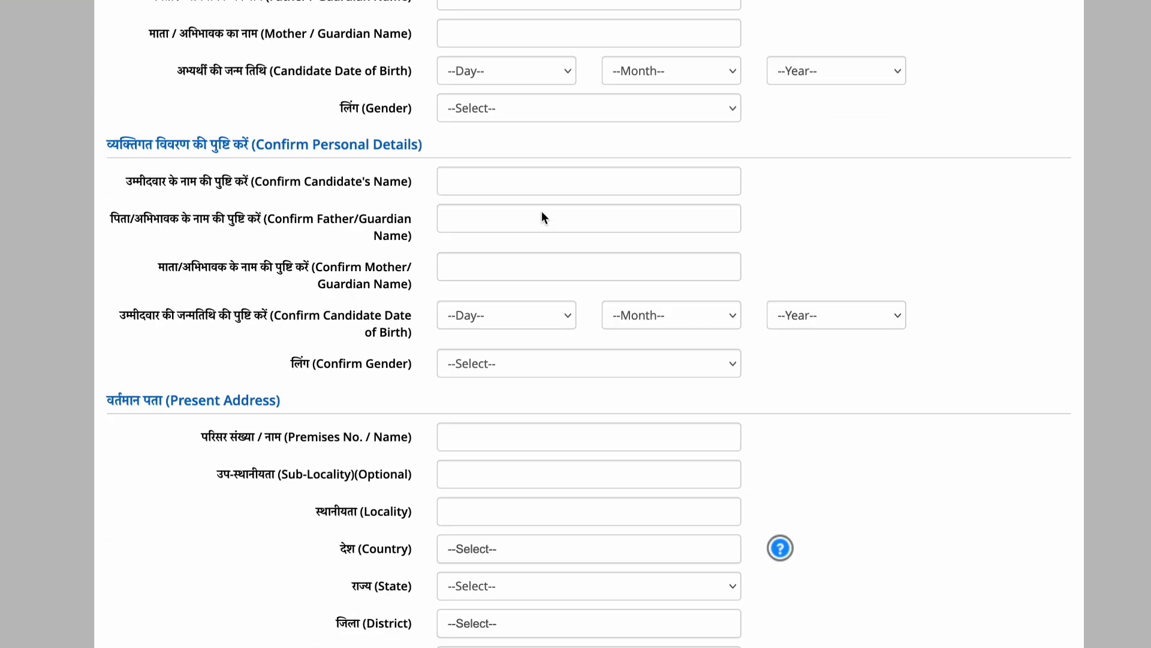
pyautogui.scroll(-3, 543, 216)
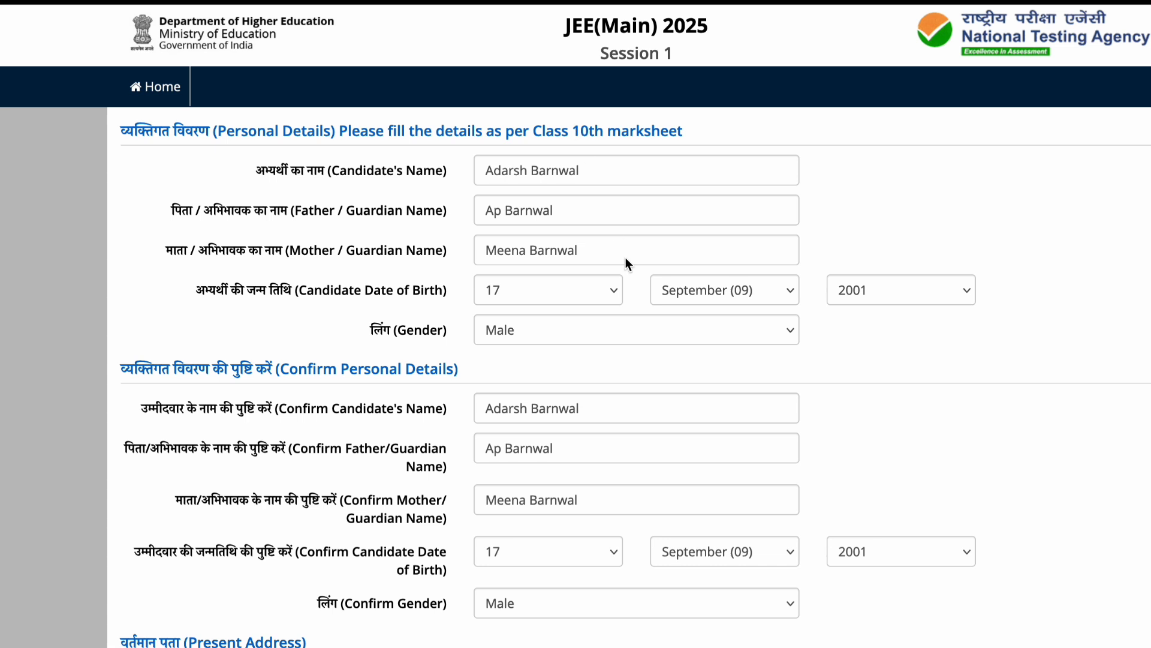
pyautogui.scroll(-2, 625, 258)
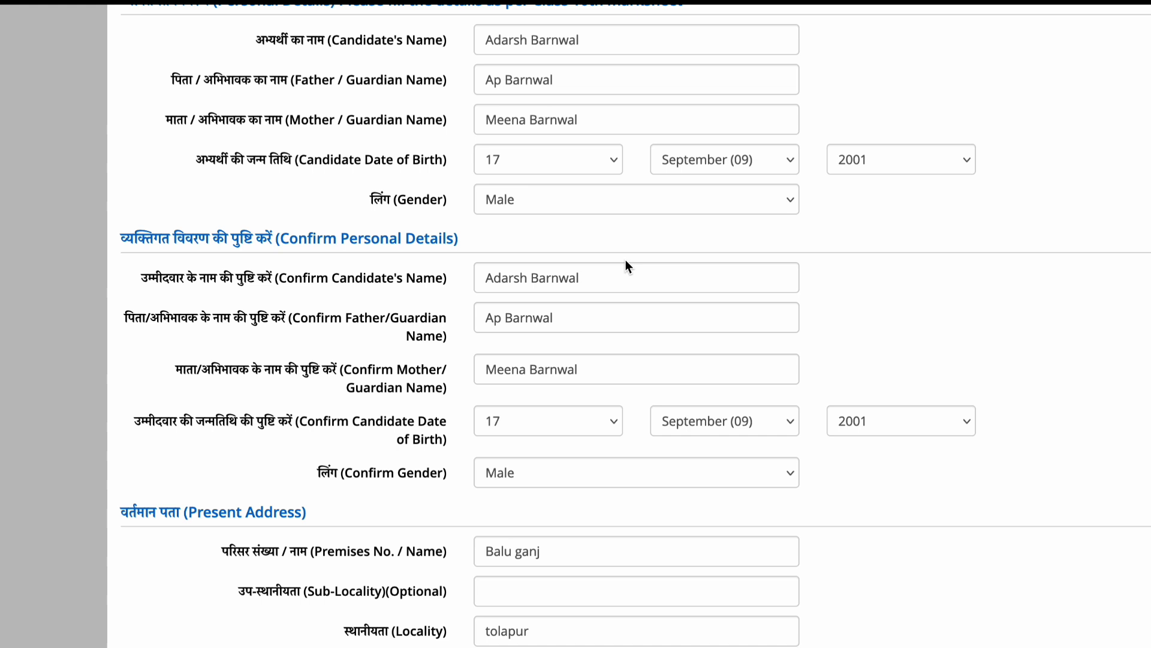
pyautogui.scroll(-3, 624, 264)
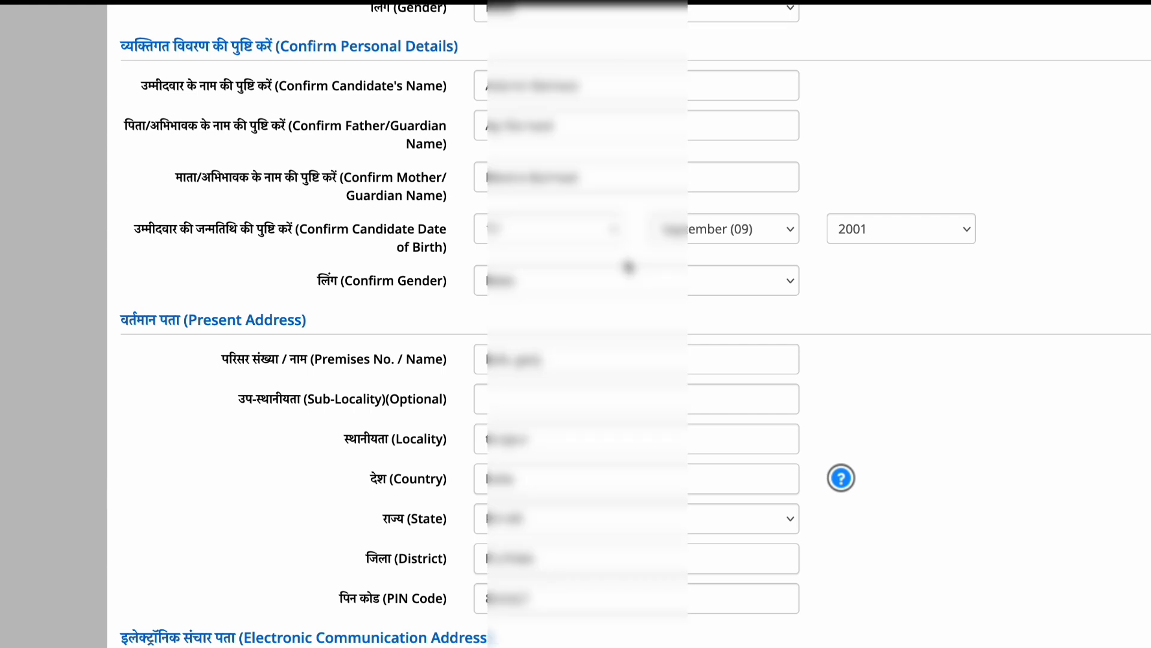
pyautogui.scroll(-5, 629, 266)
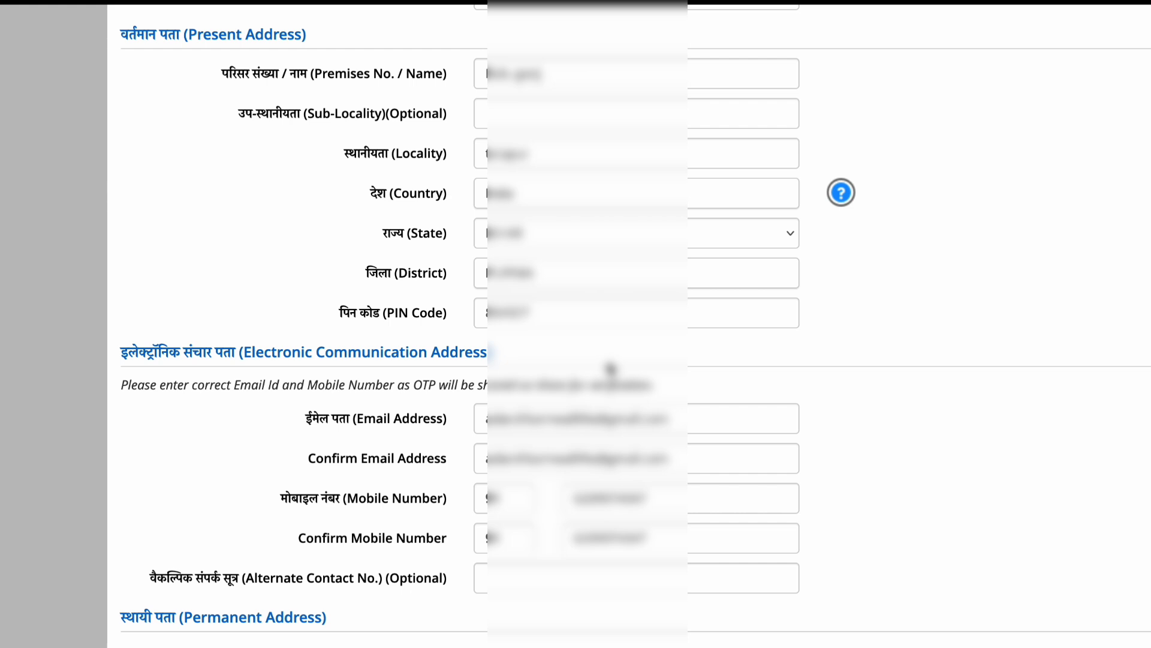
pyautogui.scroll(-8, 610, 369)
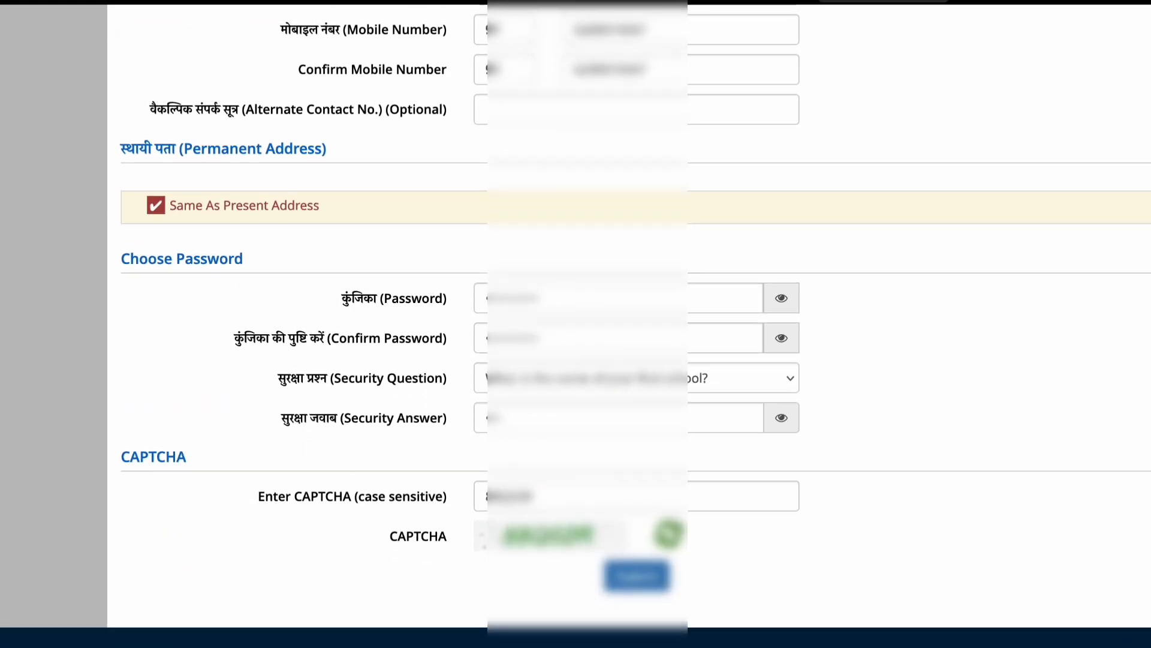
# In the English-to-Hindi translator, trim the sample password text and retype its digits.
pyautogui.click(883, 2)
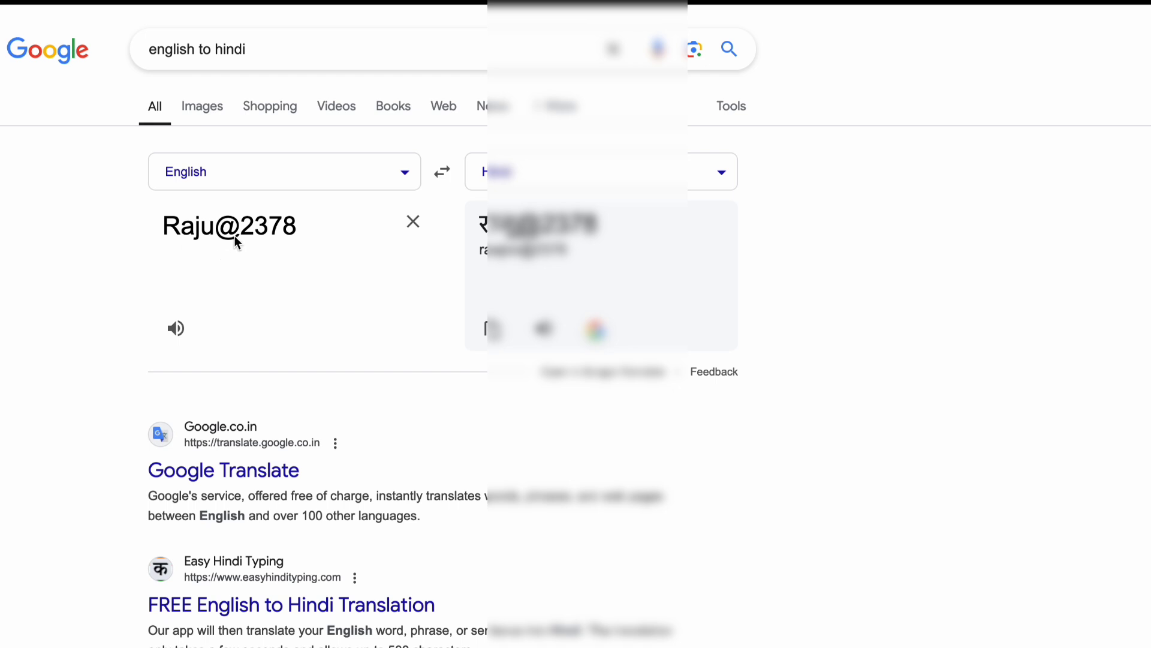
pyautogui.tripleClick(299, 229)
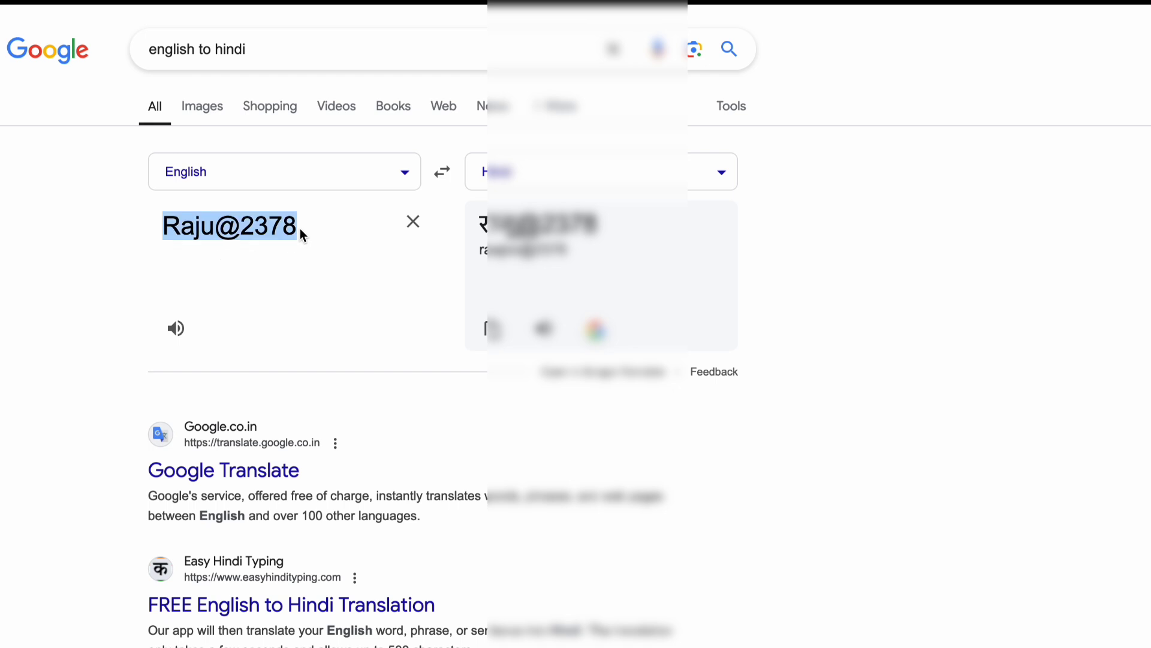
pyautogui.click(300, 228)
pyautogui.press('BackSpace')
pyautogui.press('BackSpace')
pyautogui.press('BackSpace')
pyautogui.press('BackSpace')
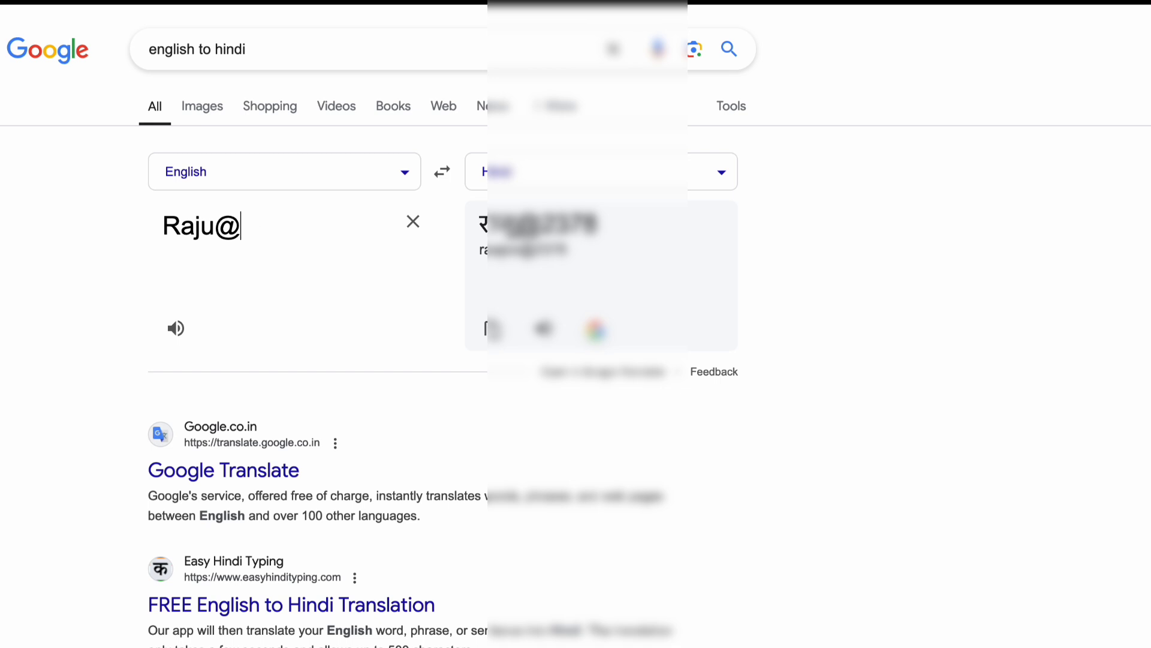
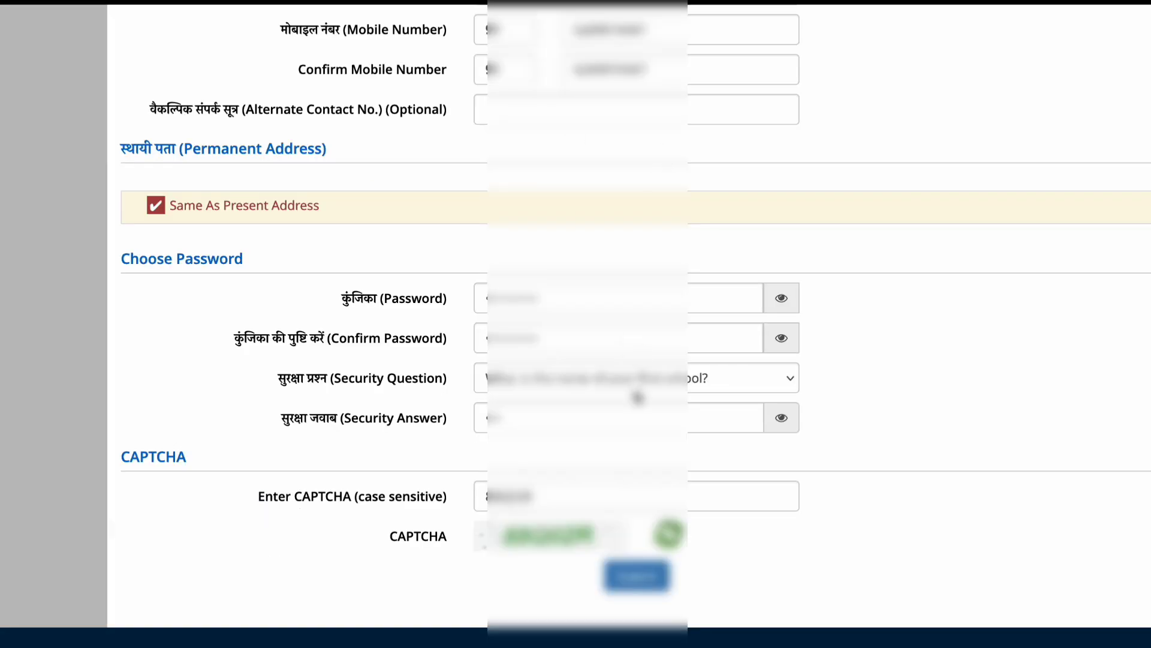
# Submit the form for review and verify every checklist item, from parents' names to Email ID.
pyautogui.click(658, 591)
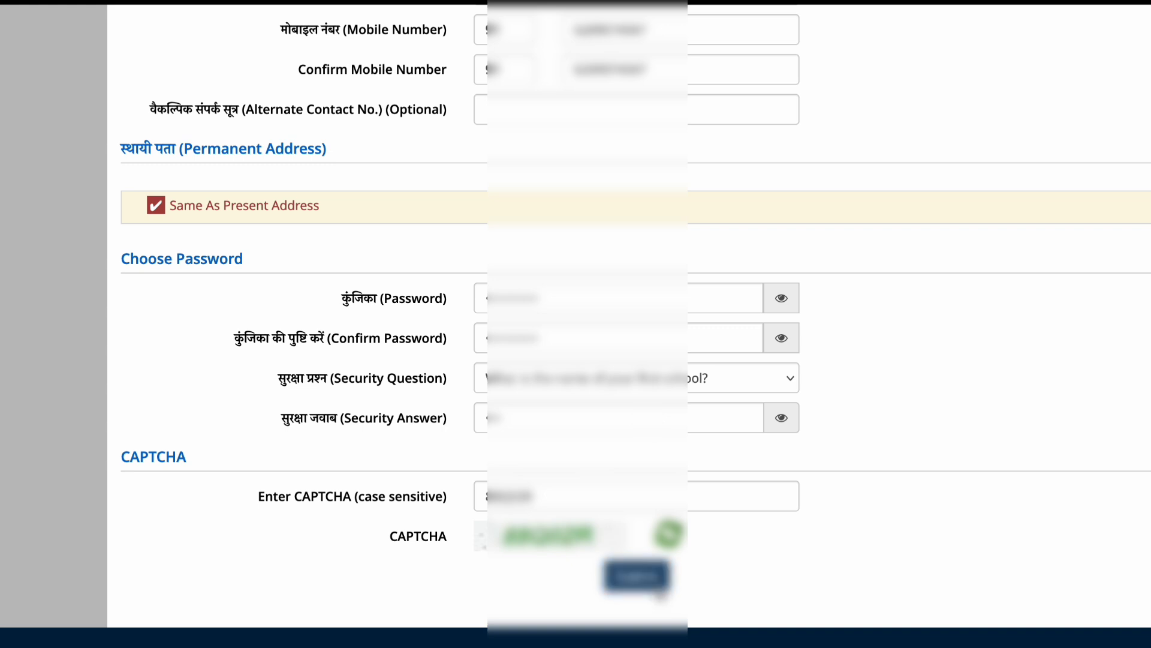
pyautogui.click(636, 437)
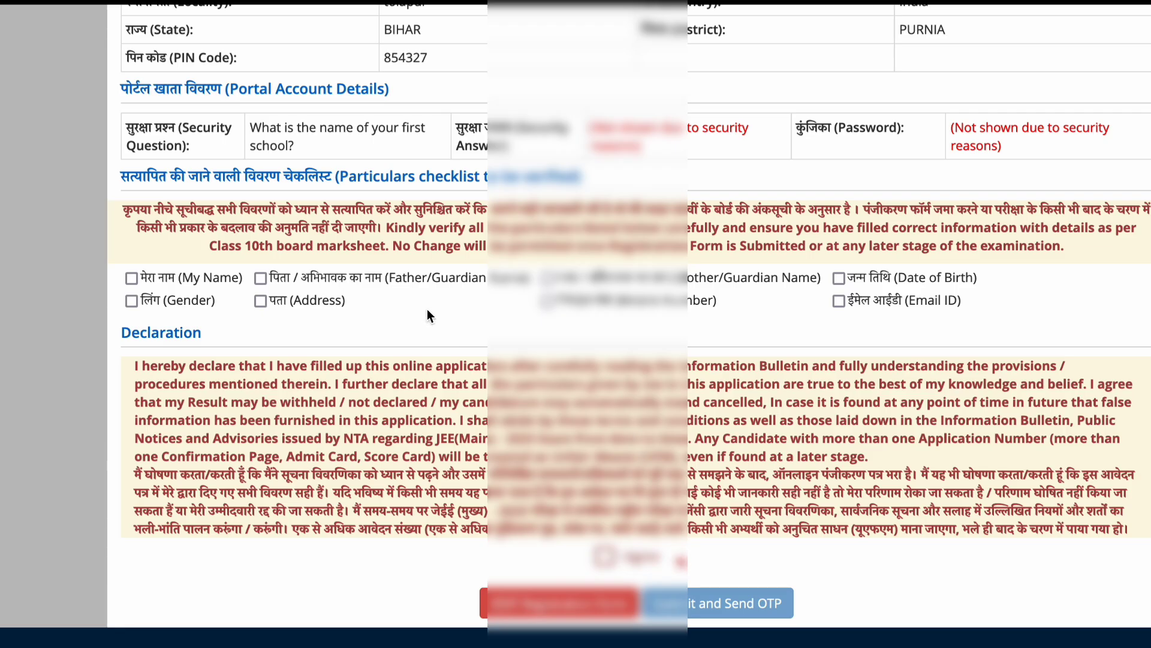
pyautogui.click(260, 278)
pyautogui.click(547, 278)
pyautogui.click(839, 278)
pyautogui.click(143, 301)
pyautogui.click(261, 300)
pyautogui.click(547, 299)
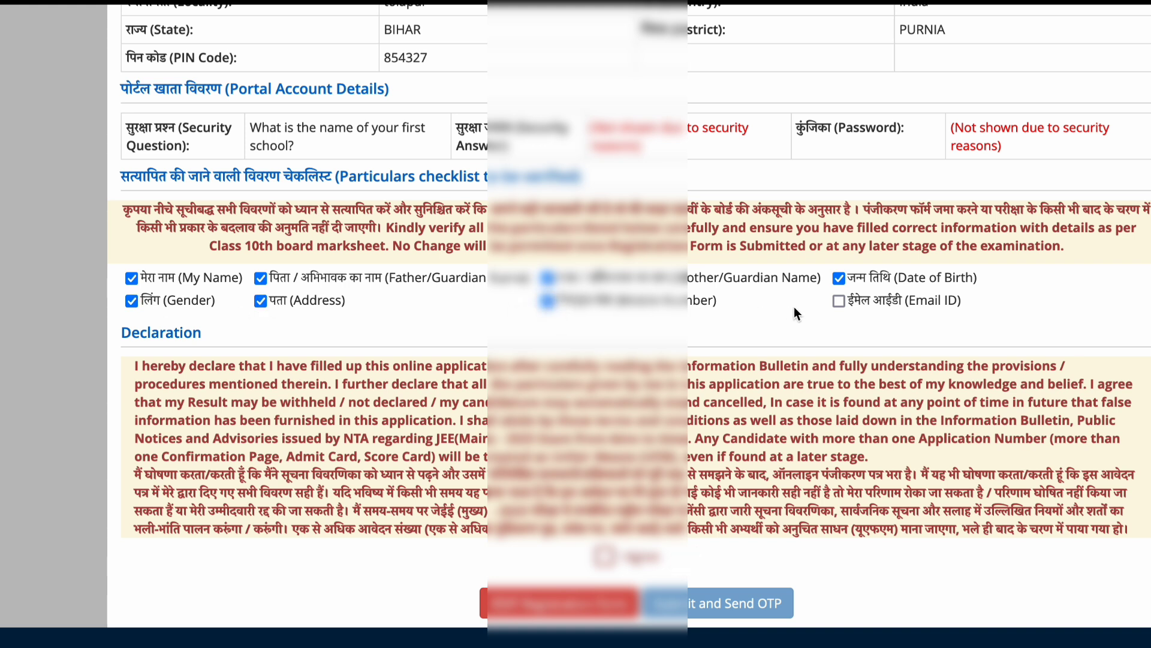
pyautogui.click(839, 300)
# Agree to the final declaration, submit with Send OTP, and confirm Yes.
pyautogui.click(605, 556)
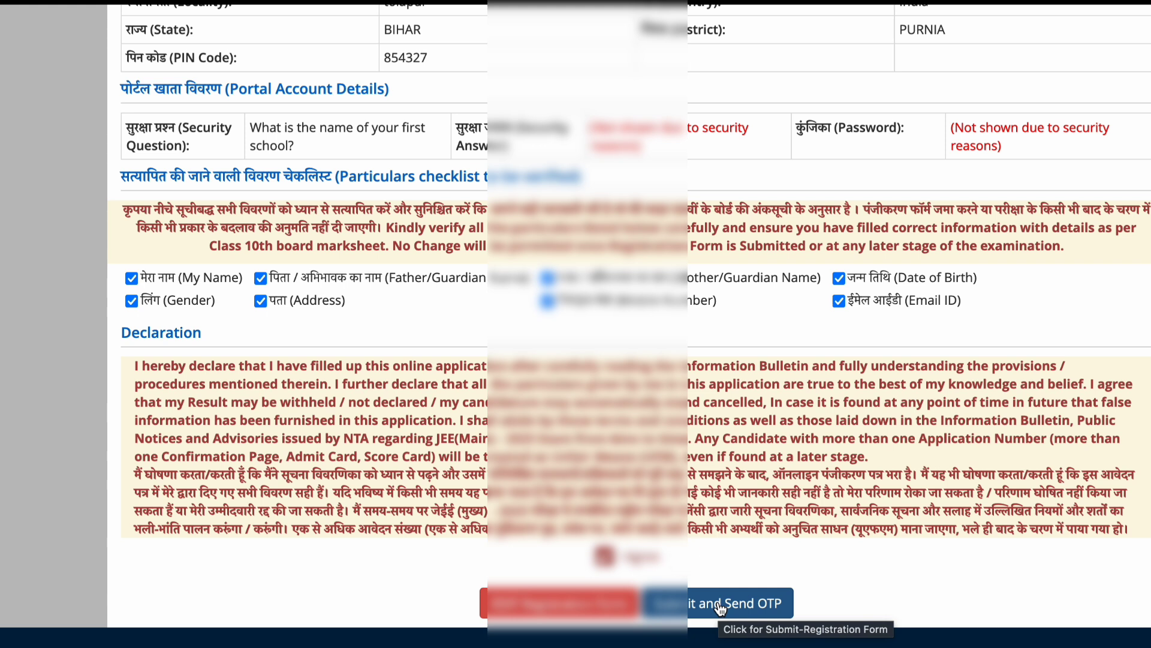
pyautogui.click(719, 605)
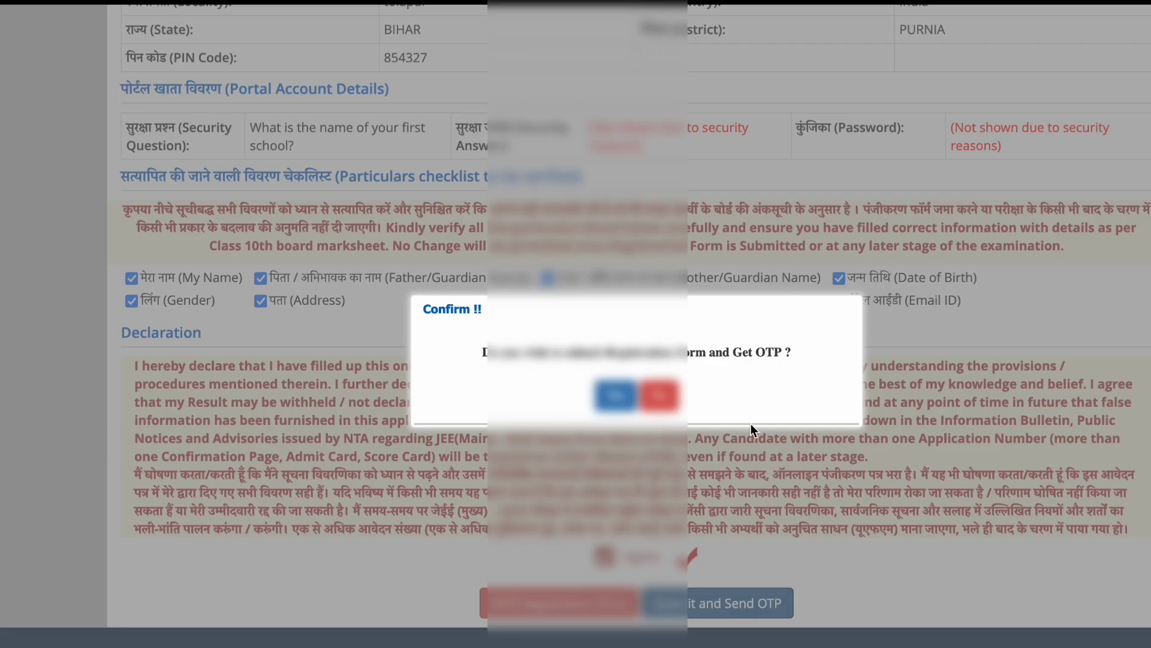
pyautogui.click(607, 398)
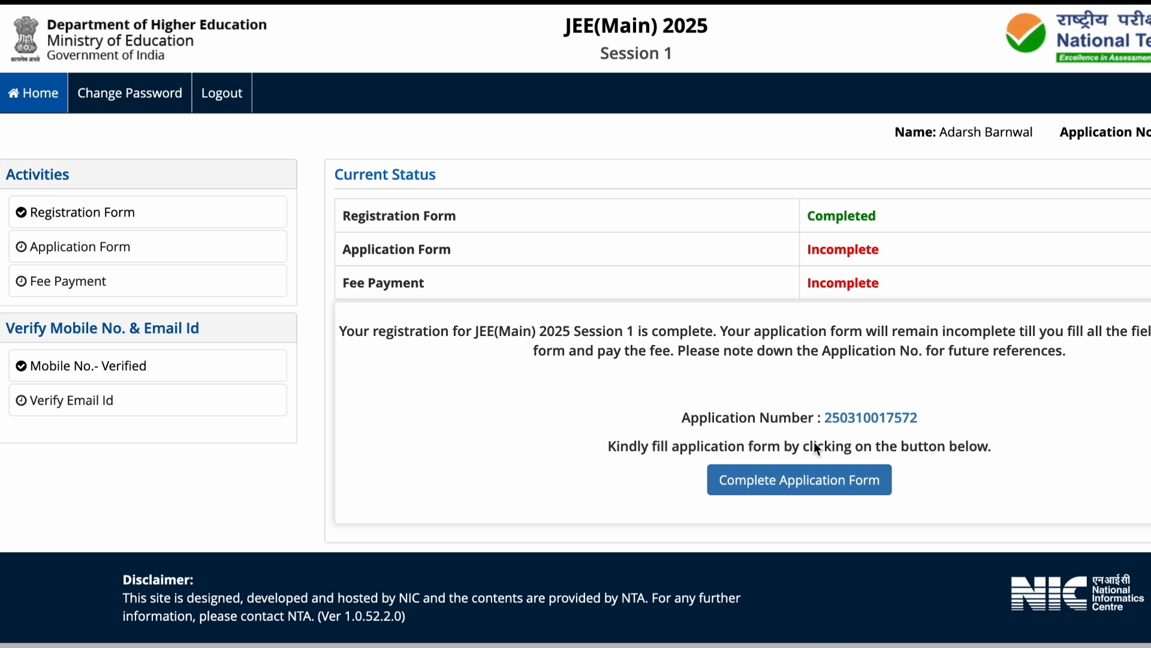
# Select the issued application number to note it, then choose Complete Application Form.
pyautogui.moveTo(825, 414); pyautogui.dragTo(929, 419)
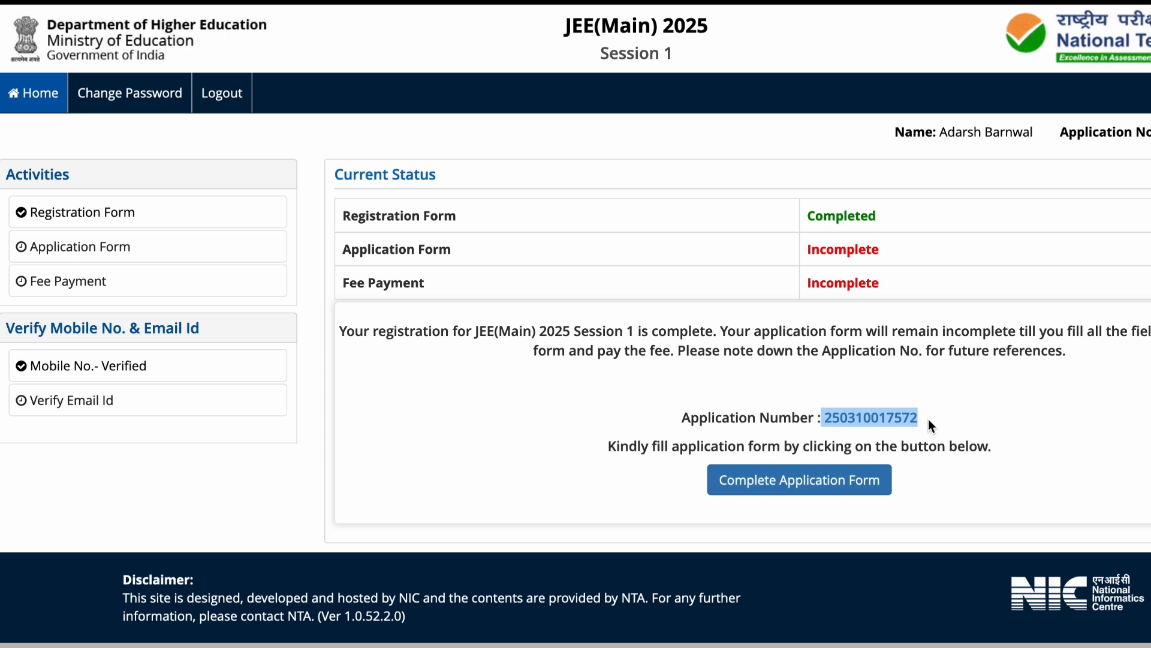
pyautogui.click(843, 481)
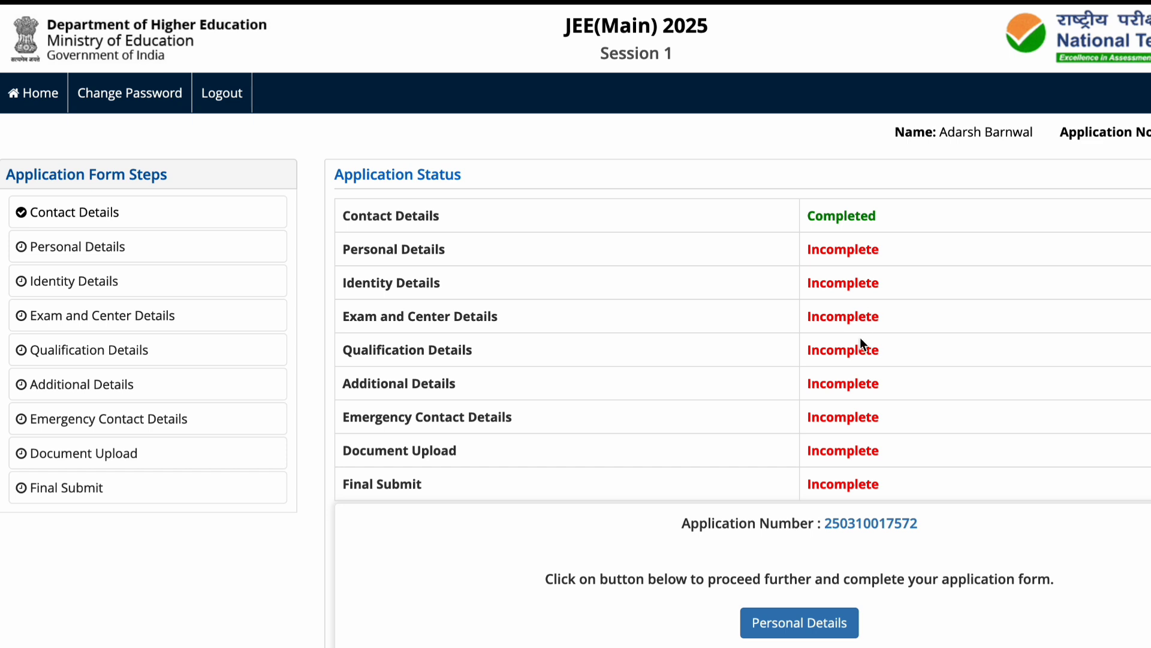
# In Personal Details, set nationality Indian, 12th state BIHAR, category General, and not diabetic.
pyautogui.click(795, 624)
pyautogui.scroll(-3, 913, 422)
pyautogui.scroll(-1, 913, 427)
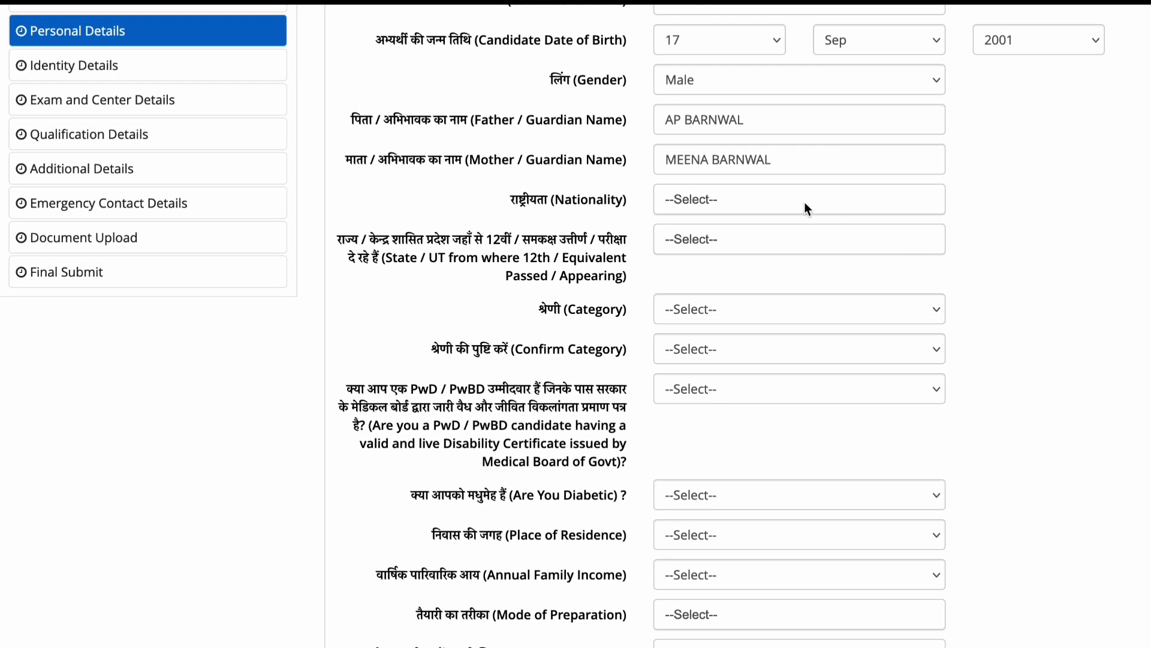
pyautogui.click(803, 199)
pyautogui.click(784, 279)
pyautogui.click(718, 241)
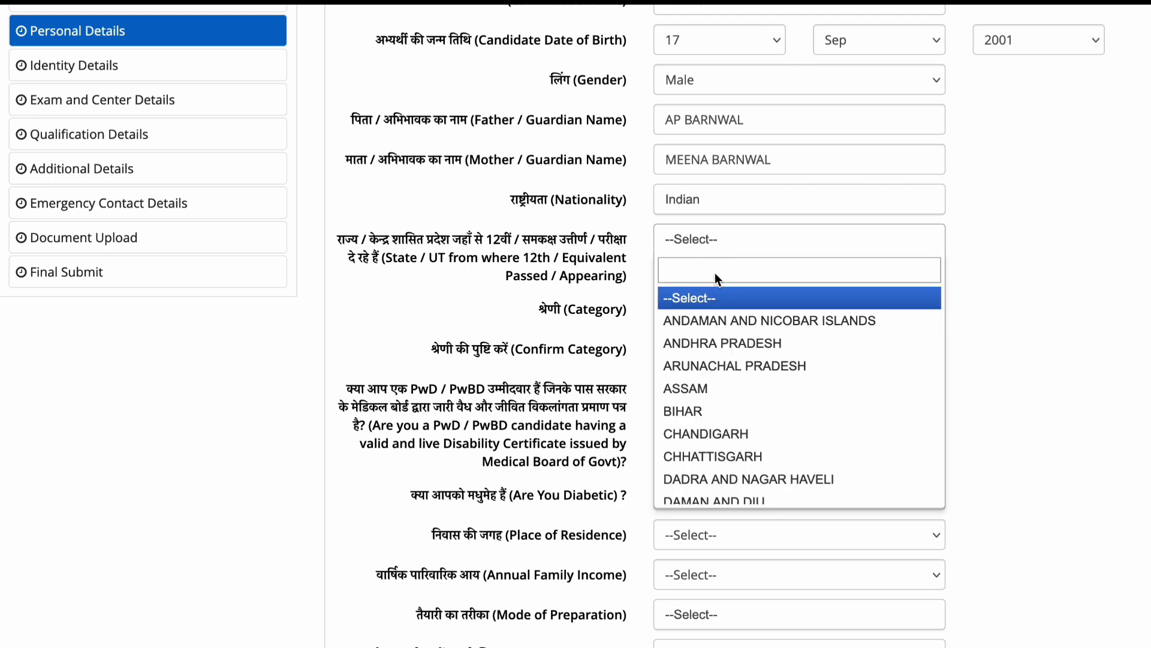
pyautogui.click(706, 409)
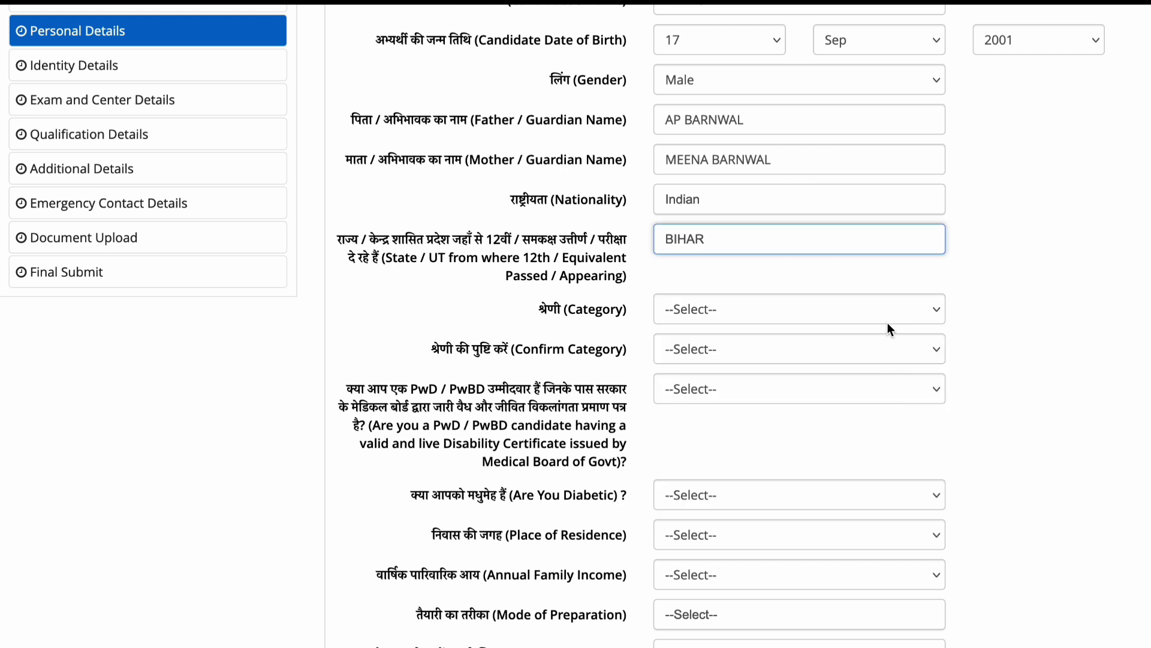
pyautogui.scroll(-2, 816, 300)
pyautogui.click(752, 224)
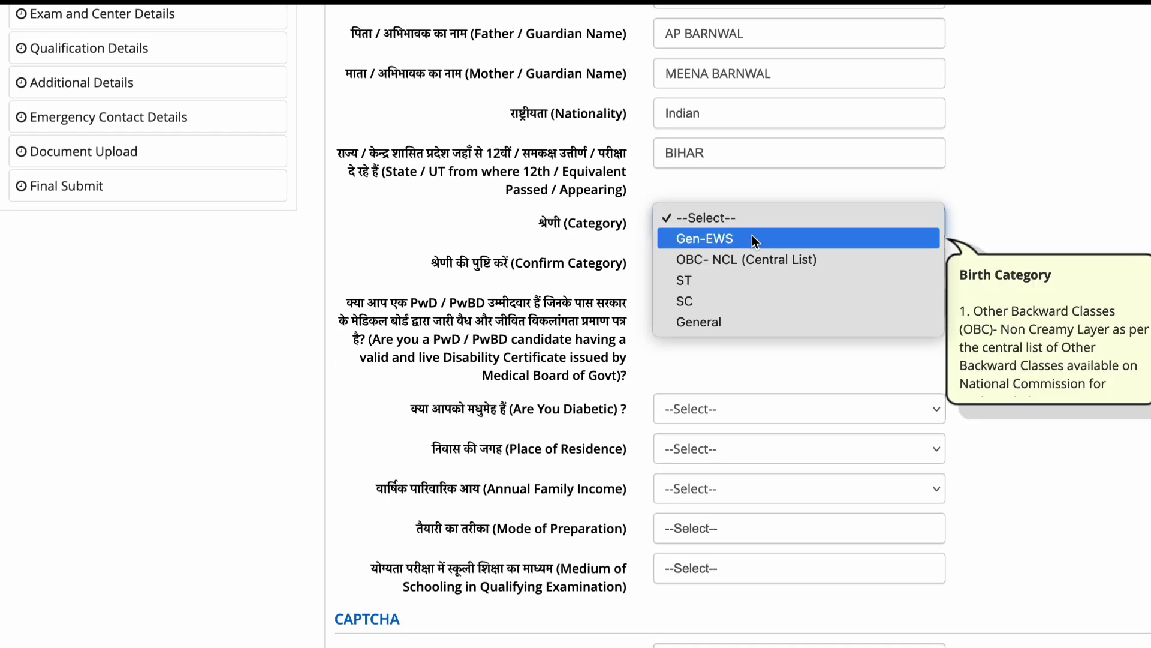
pyautogui.click(743, 325)
pyautogui.scroll(-3, 710, 298)
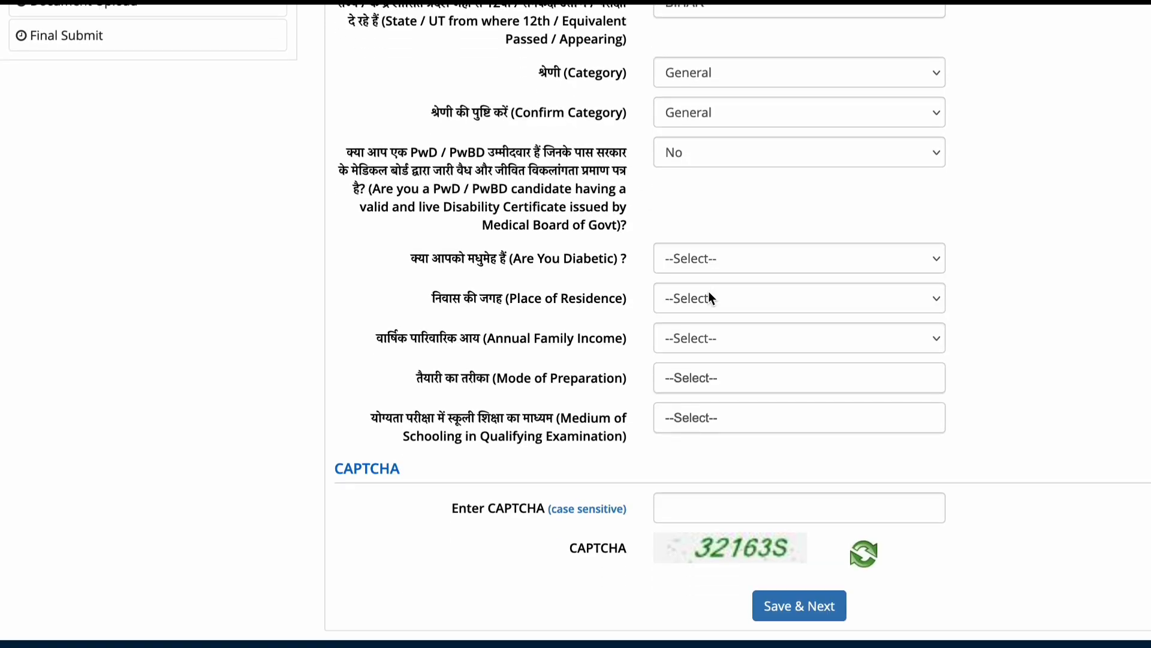
pyautogui.click(772, 257)
pyautogui.click(764, 299)
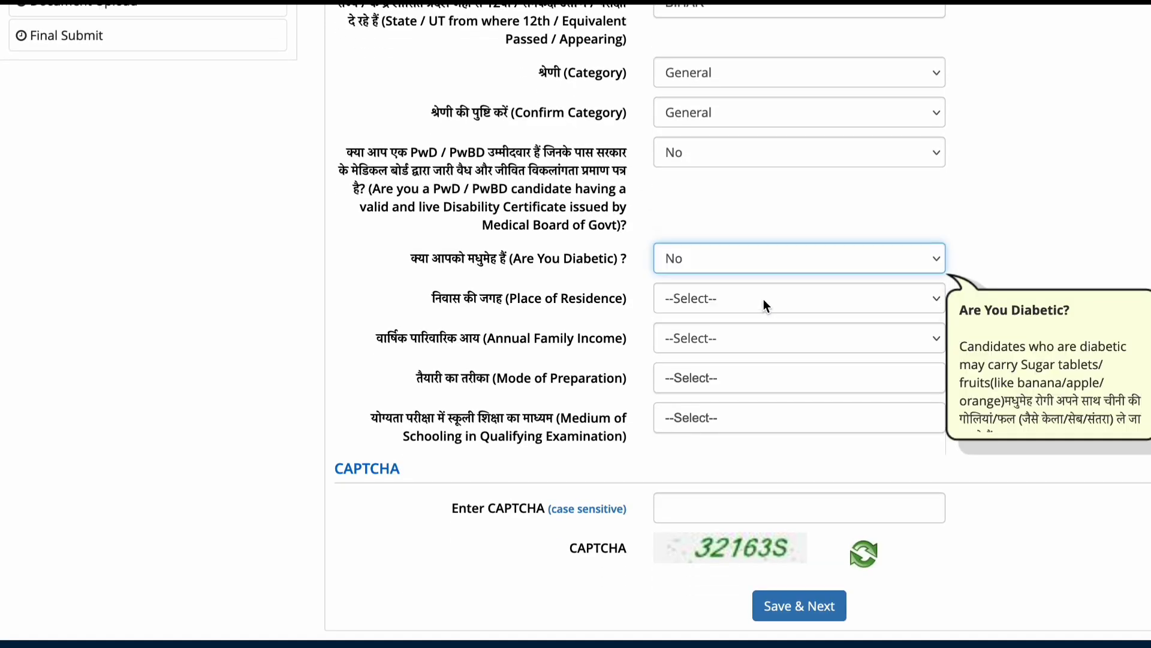
pyautogui.click(728, 298)
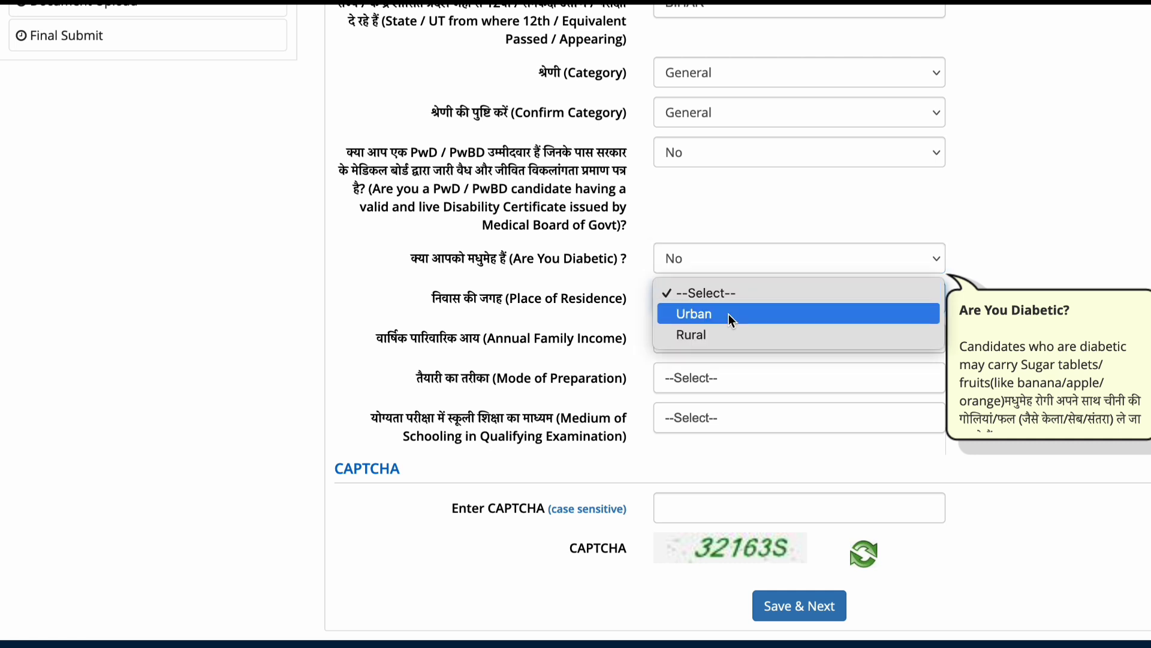
pyautogui.click(728, 314)
pyautogui.scroll(-1, 728, 319)
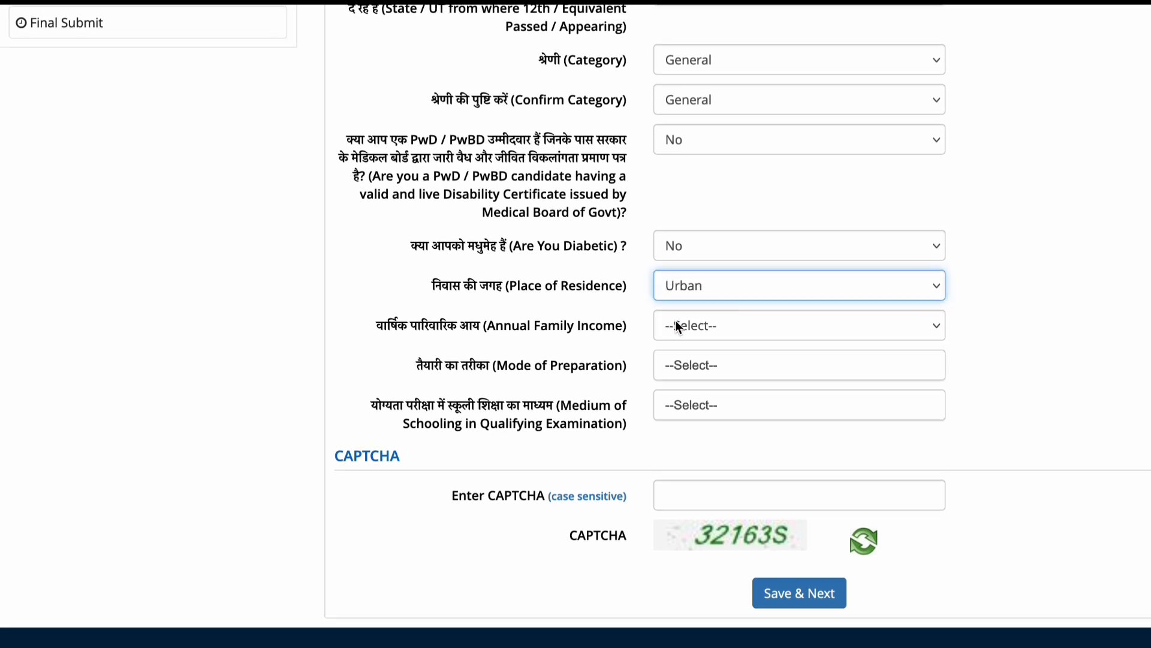
pyautogui.click(721, 332)
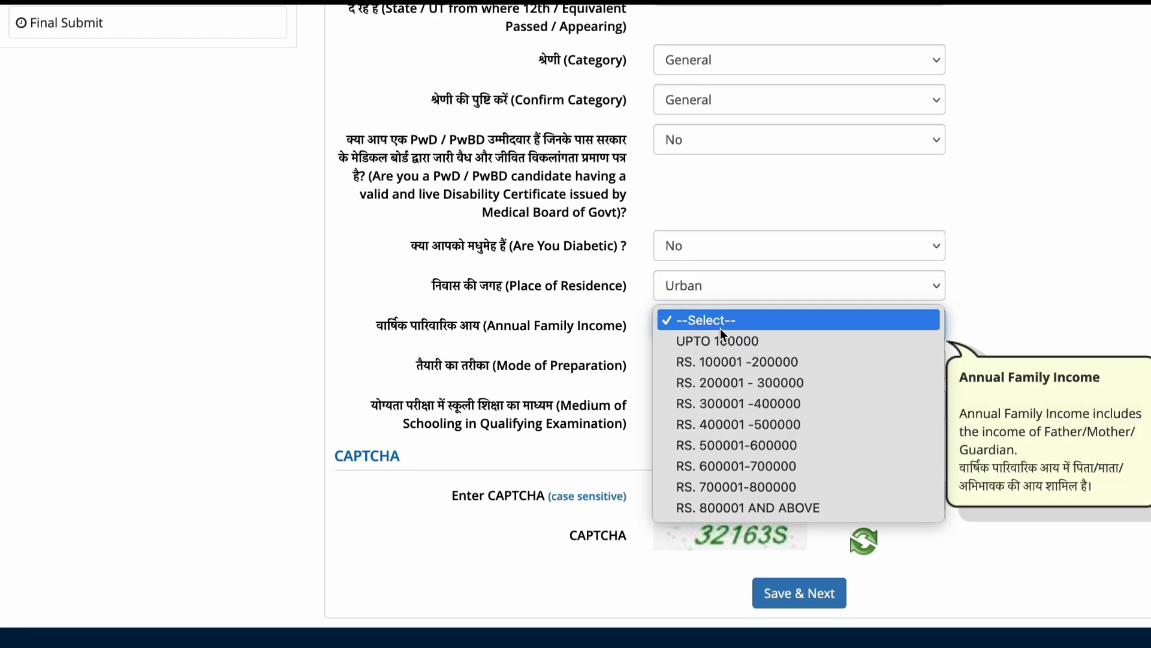
pyautogui.click(727, 365)
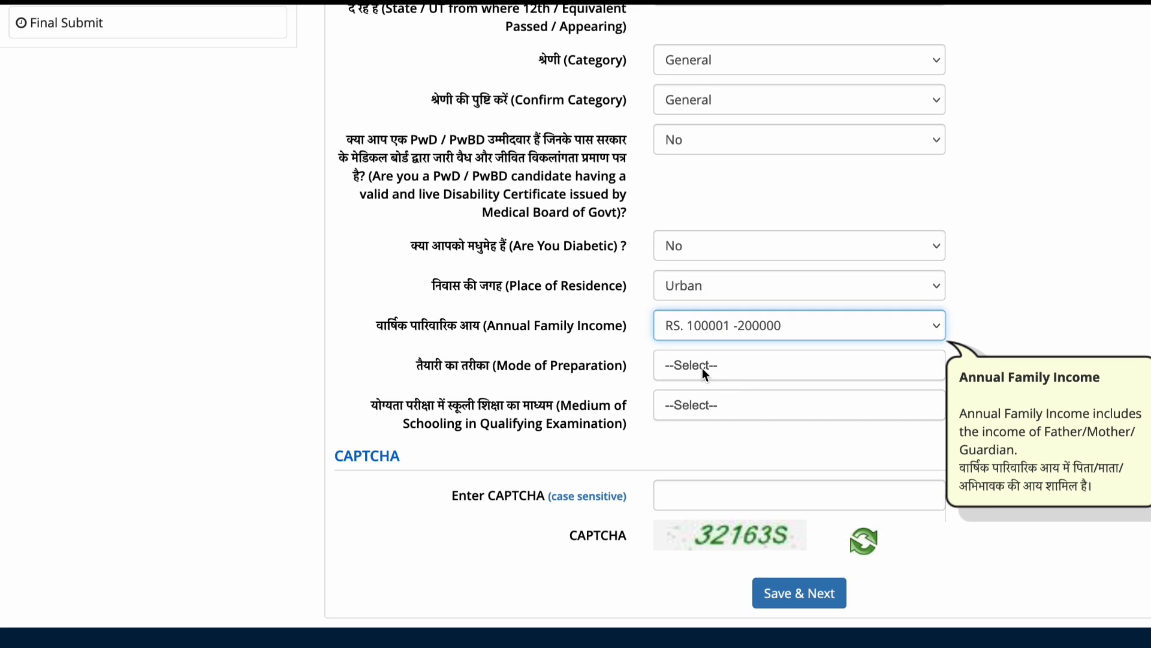
pyautogui.click(703, 369)
pyautogui.click(704, 444)
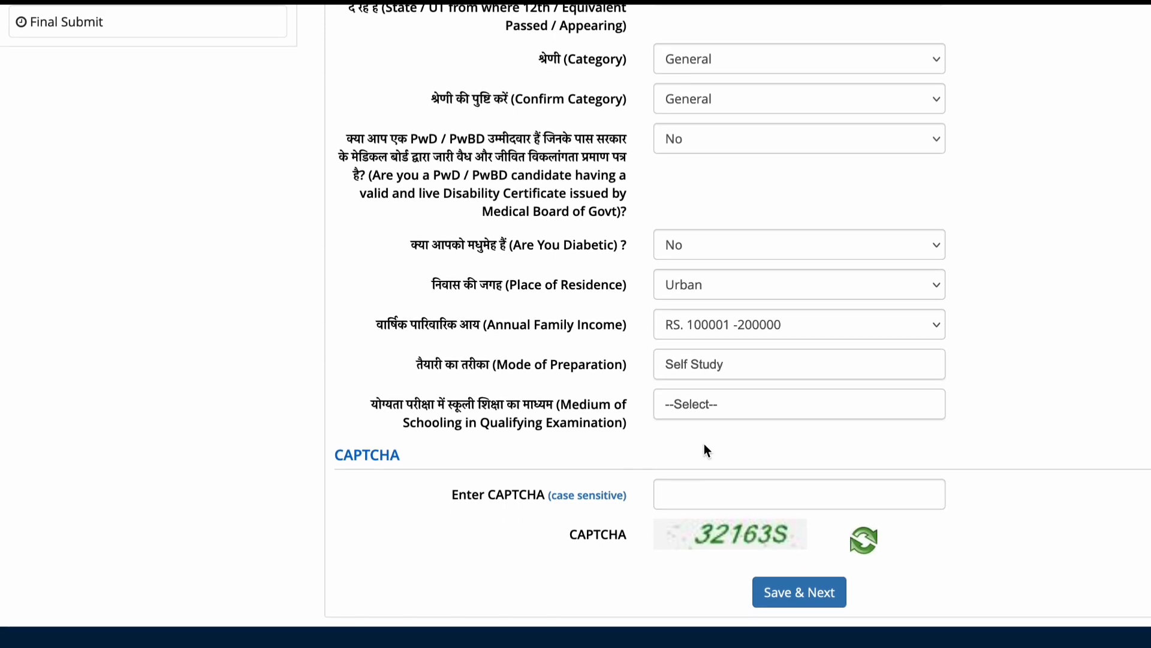
pyautogui.click(707, 409)
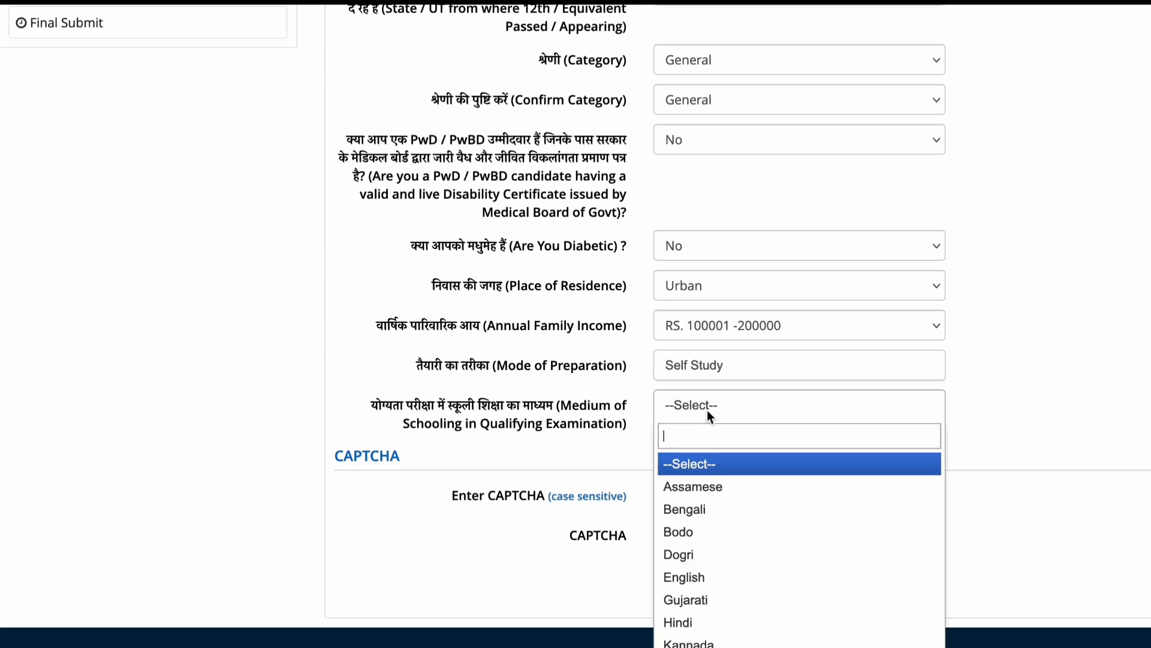
pyautogui.write('engli')
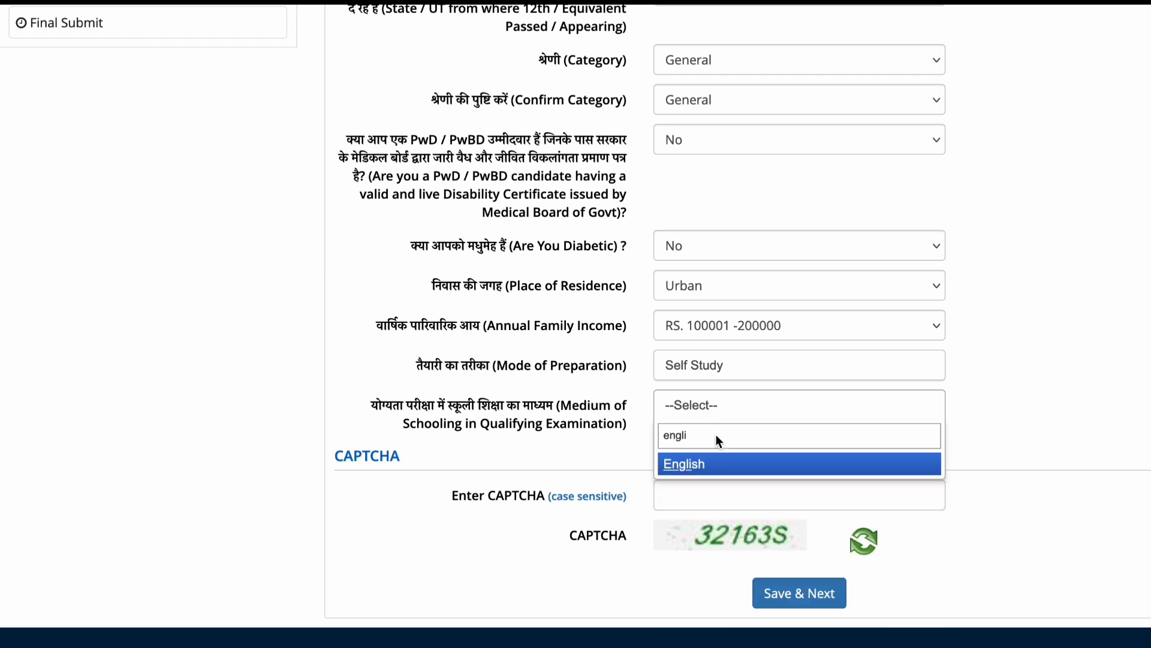
pyautogui.click(716, 462)
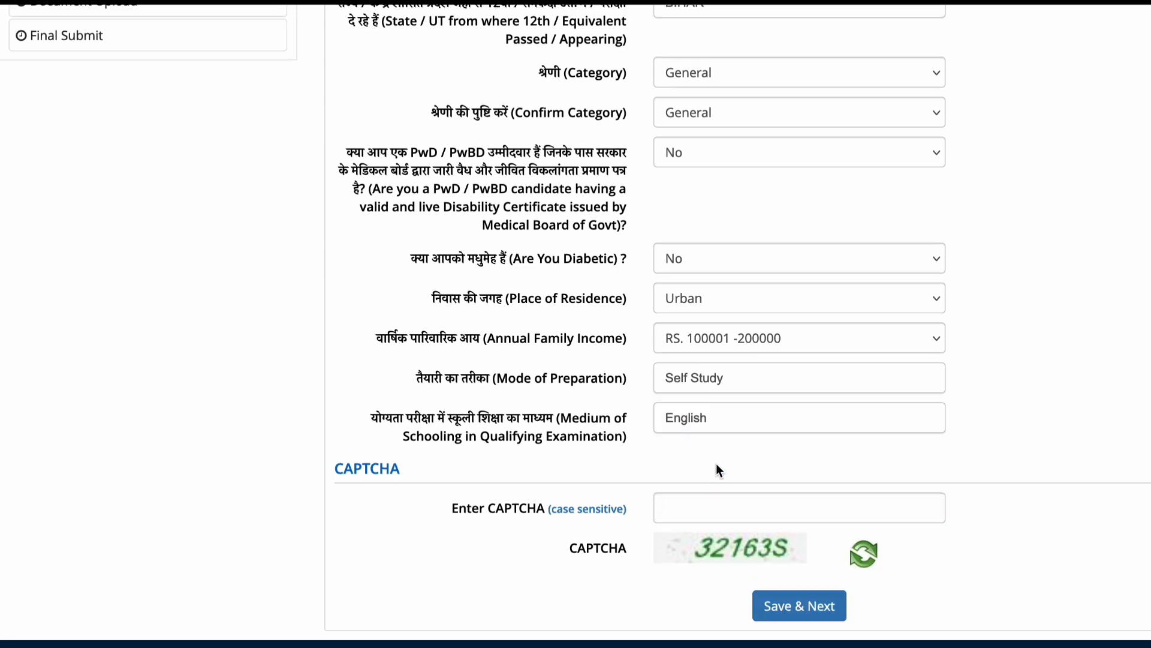
pyautogui.click(718, 507)
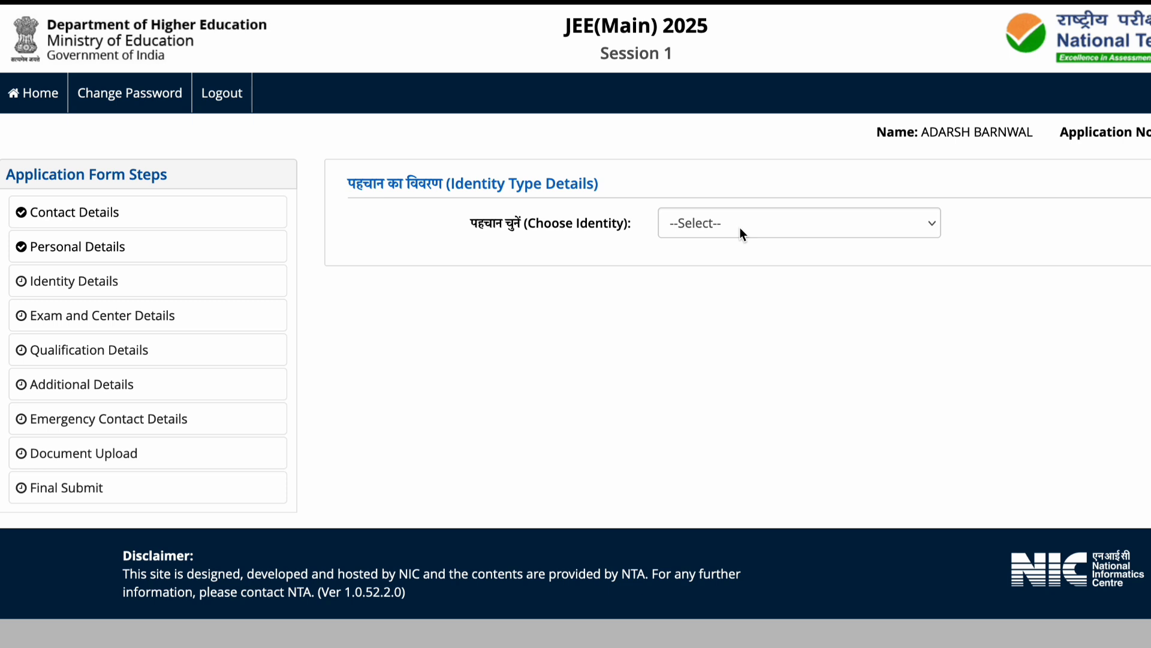
# Choose Aadhaar as the identity type and submit the identity details with Submit & Next.
pyautogui.click(740, 234)
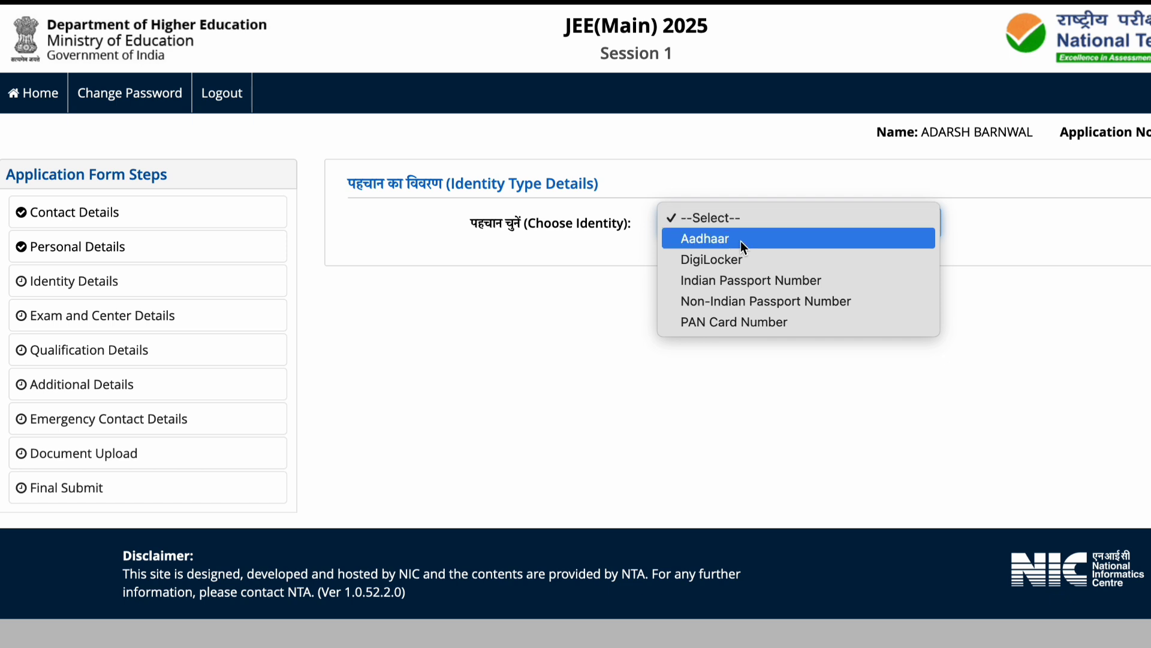
pyautogui.click(742, 243)
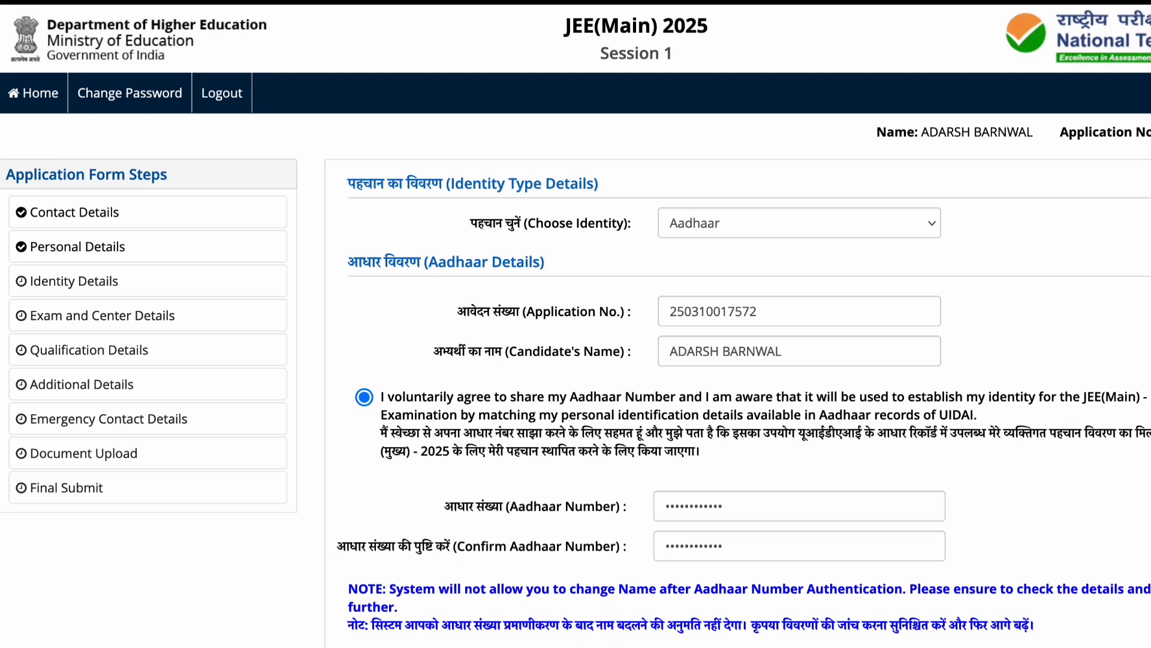
pyautogui.scroll(-4, 875, 547)
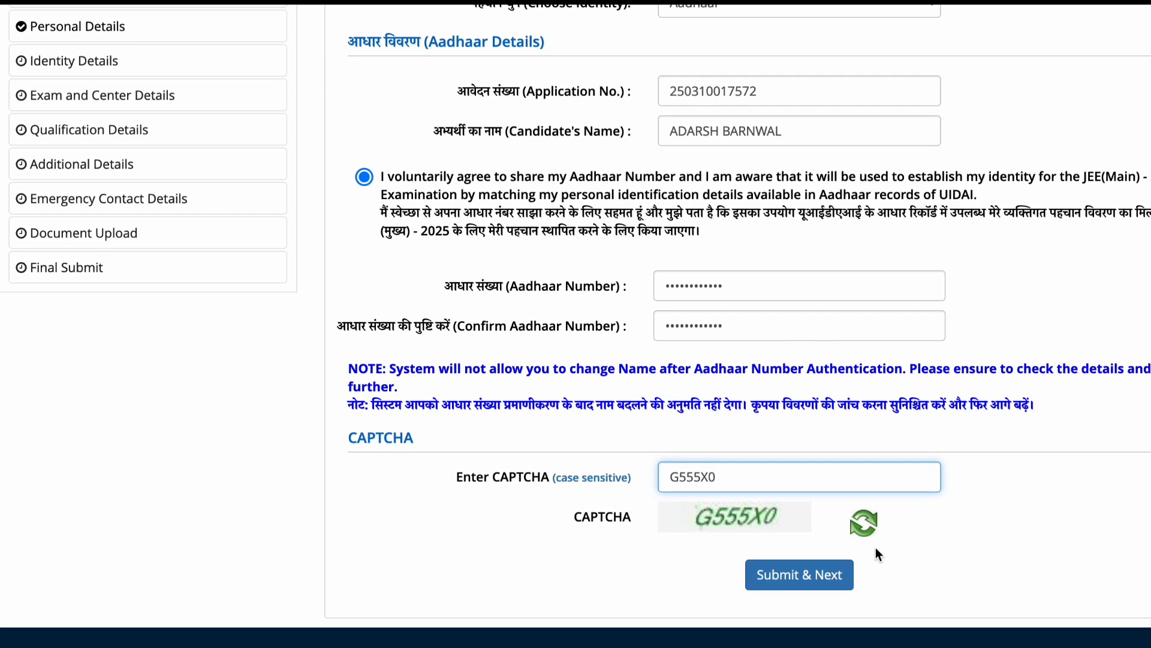
pyautogui.click(839, 582)
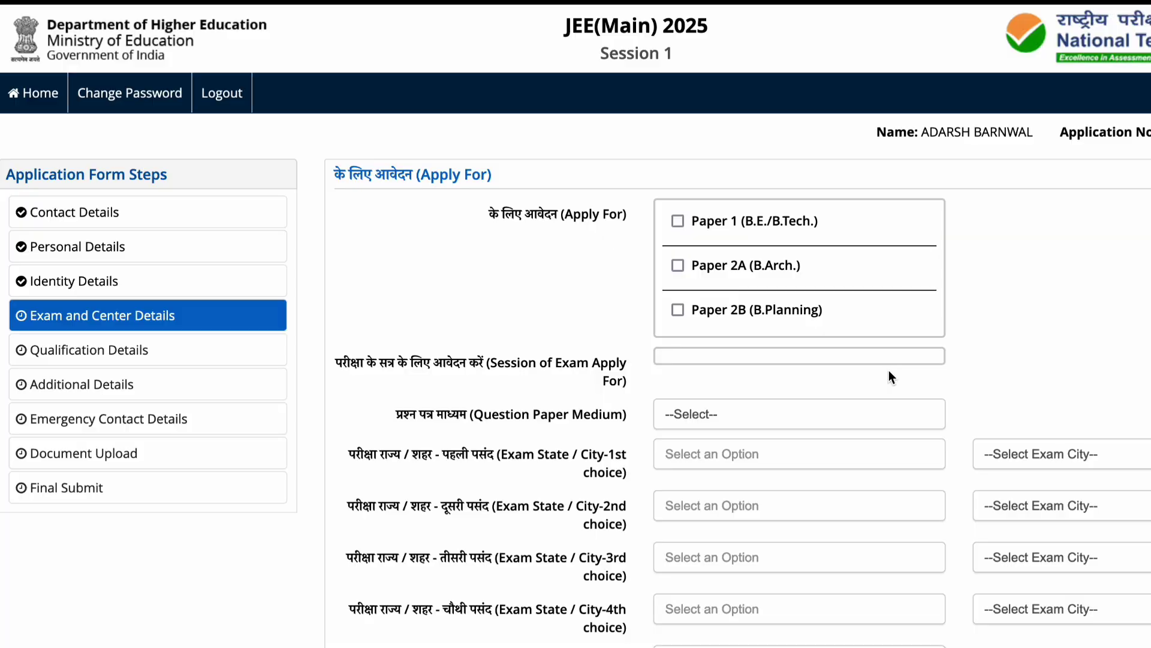
# Tick Paper 1 (B.E./B.Tech.) and set the question paper medium to English.
pyautogui.scroll(-1, 990, 279)
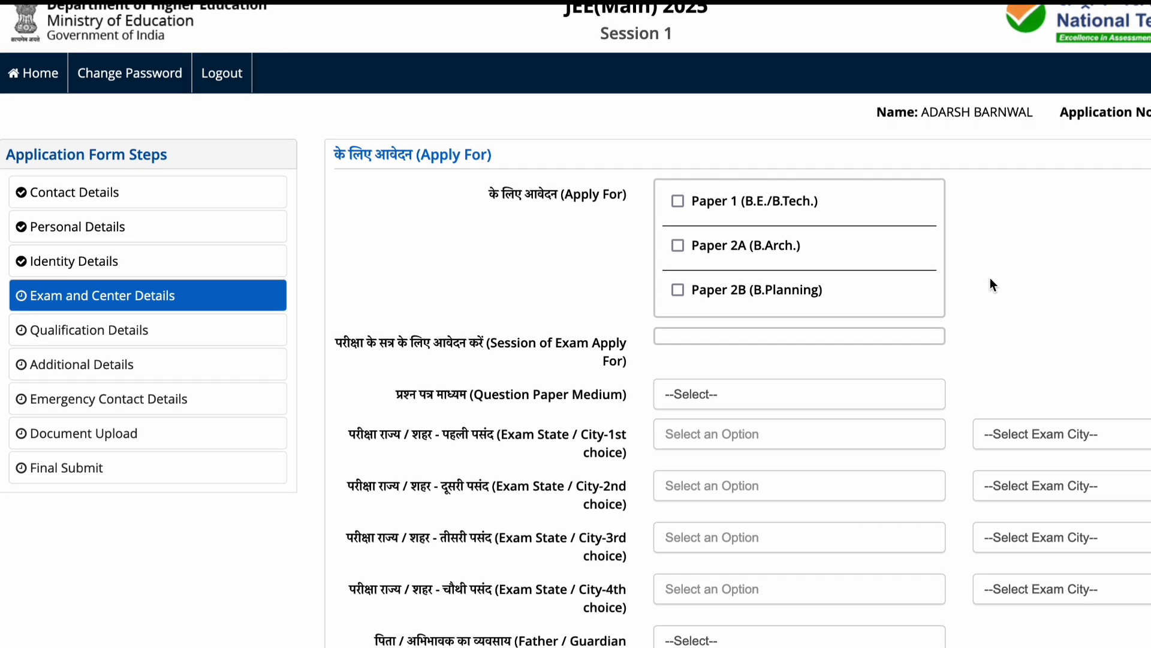
pyautogui.click(678, 203)
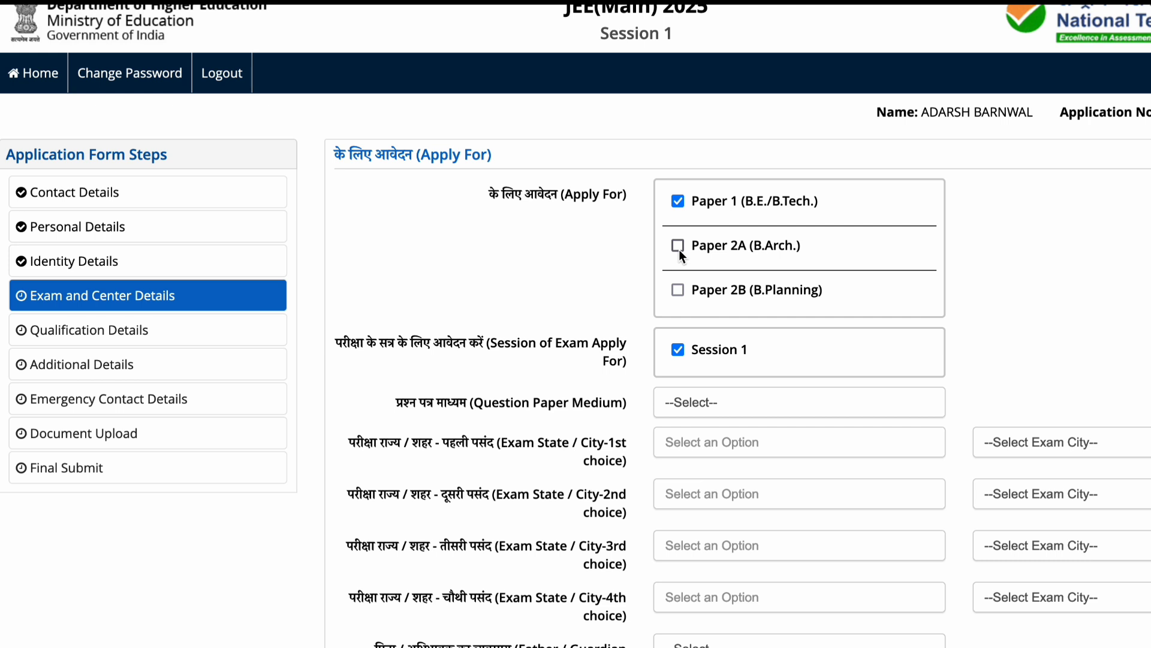
pyautogui.click(678, 289)
pyautogui.scroll(-2, 962, 259)
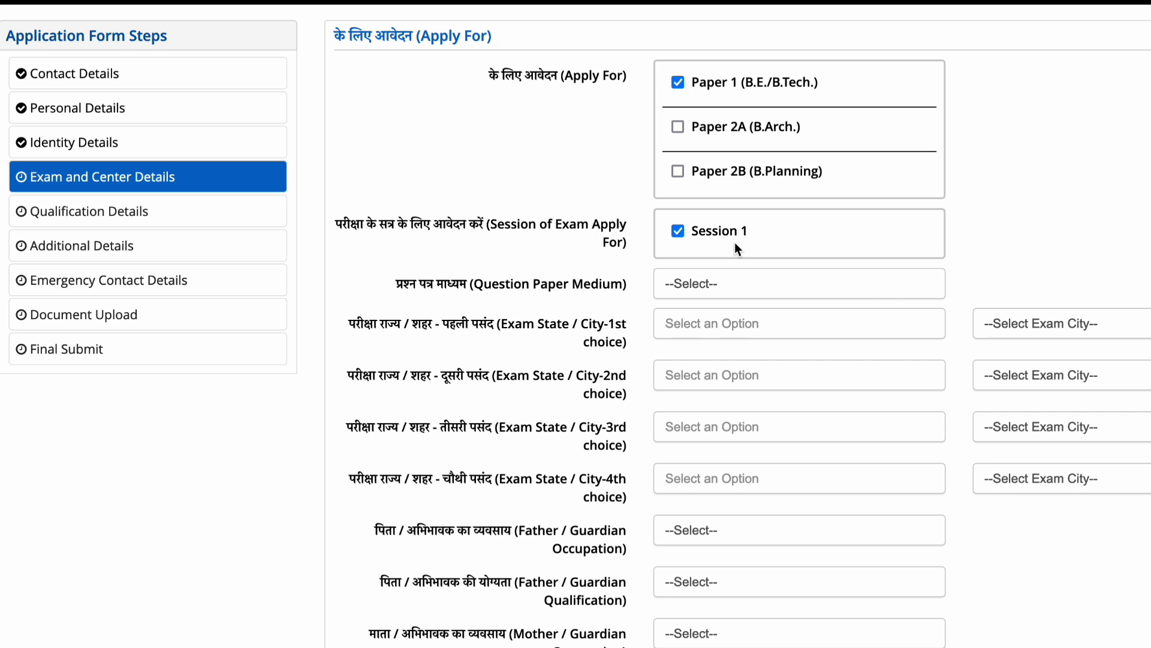
pyautogui.click(732, 286)
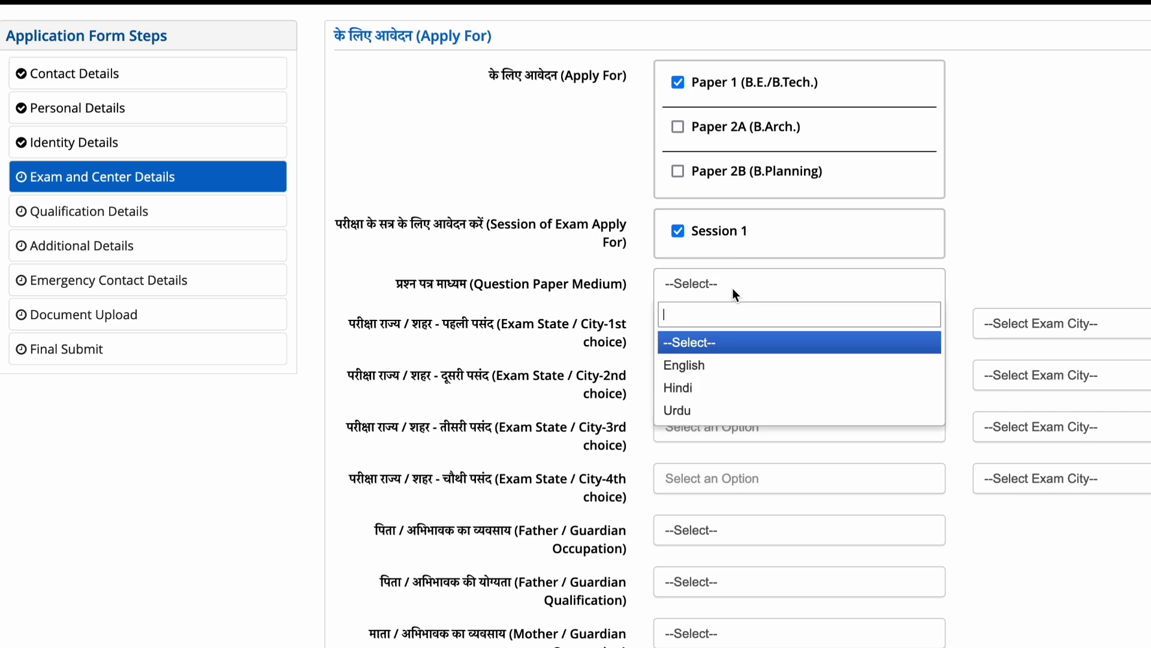
pyautogui.click(718, 366)
pyautogui.scroll(-1, 783, 342)
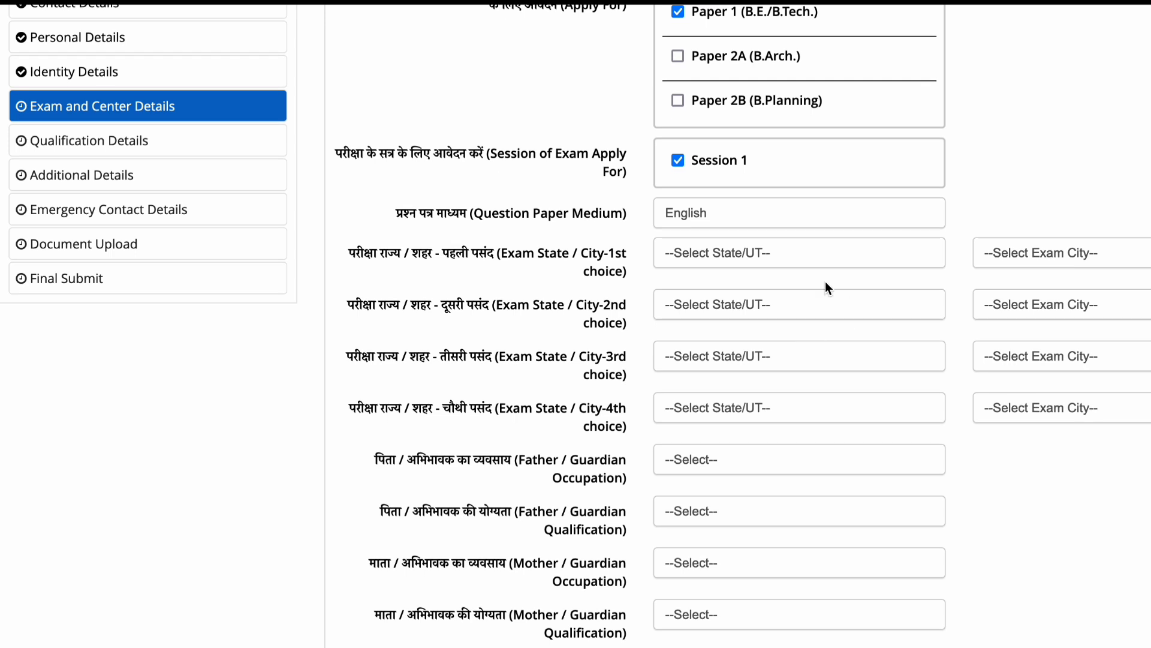
# Set the first two exam centre preferences to BIHAR – PURNEA and BIHAR – PATNA.
pyautogui.click(797, 253)
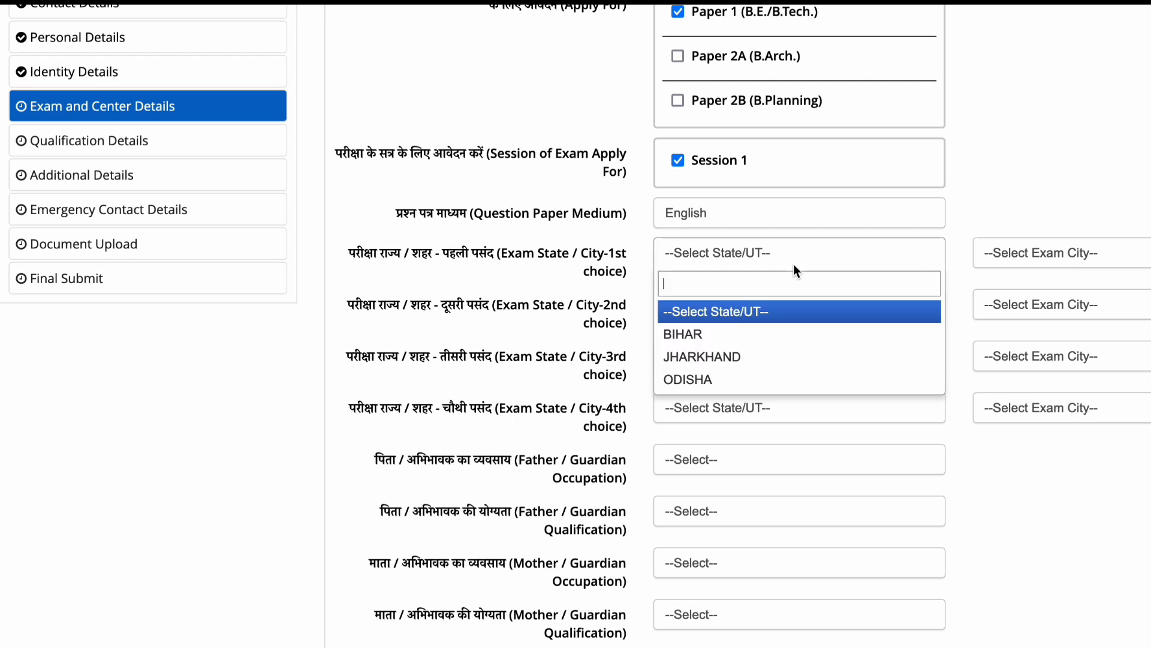
pyautogui.click(746, 335)
pyautogui.click(1016, 255)
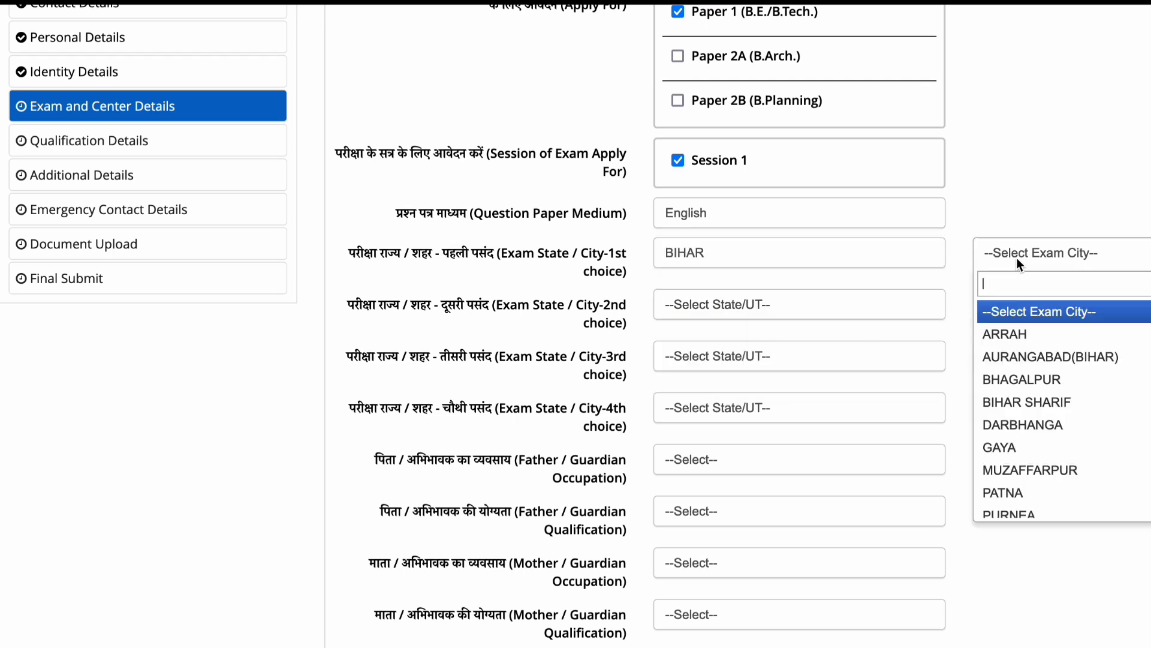
pyautogui.write('pur')
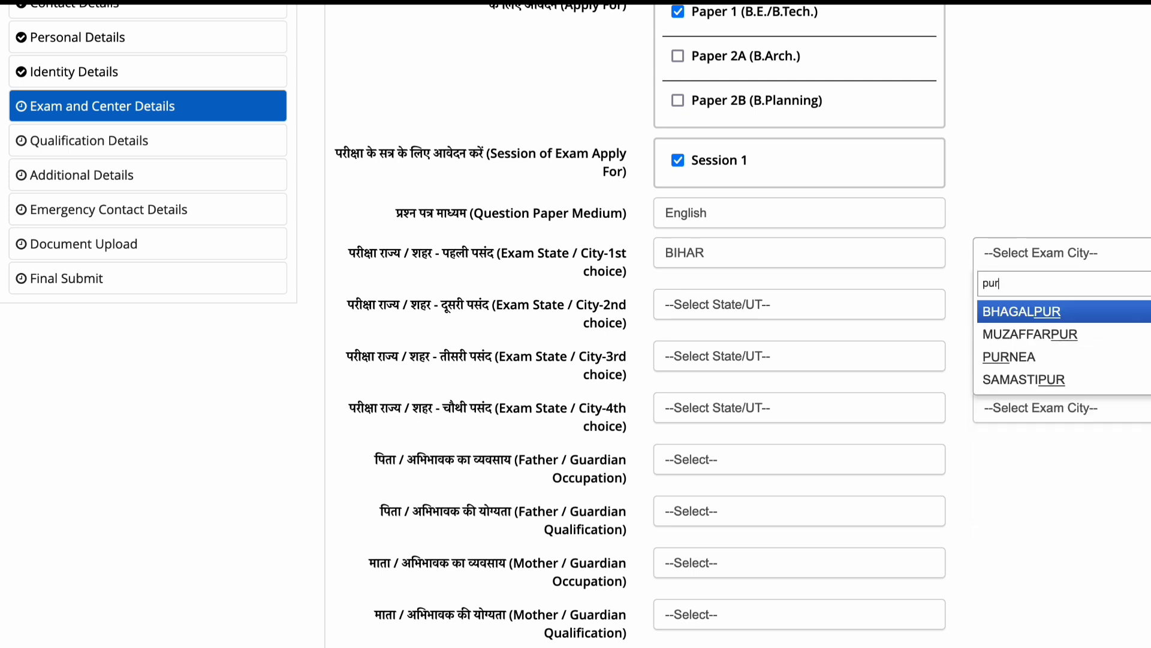
pyautogui.click(1024, 357)
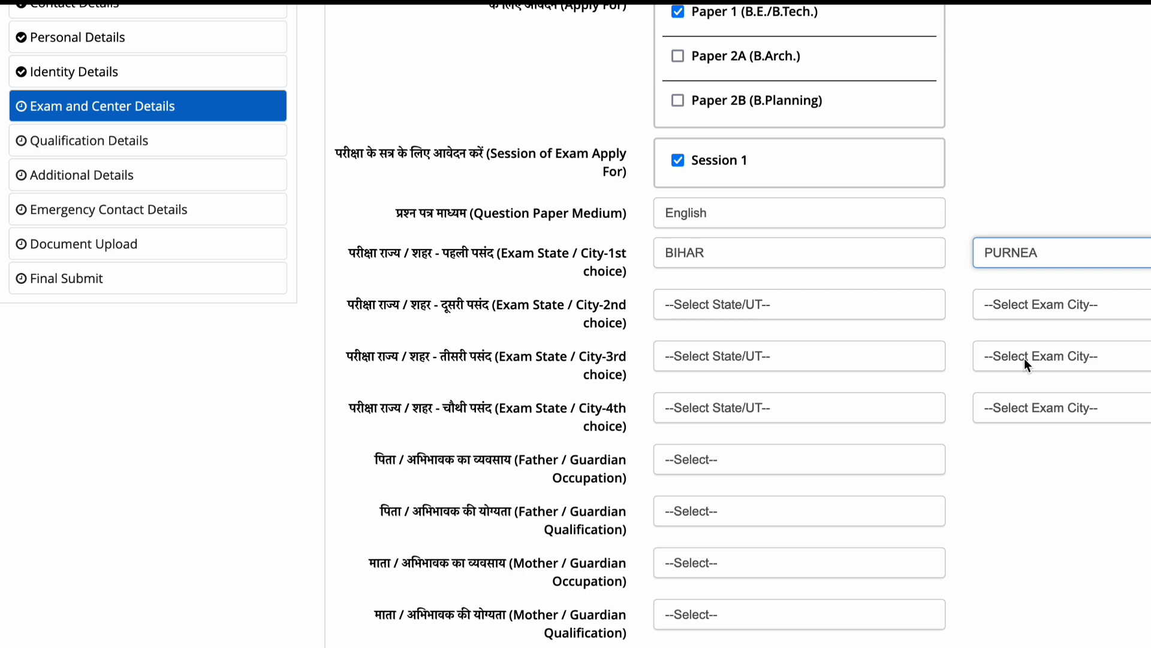
pyautogui.click(855, 301)
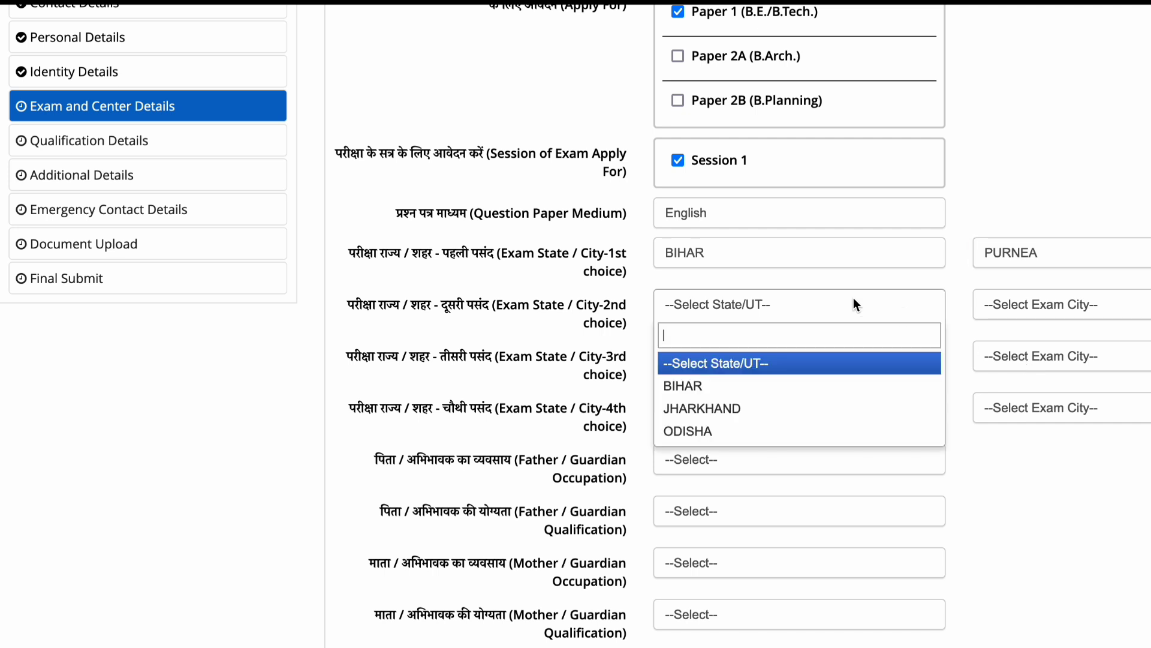
pyautogui.click(764, 387)
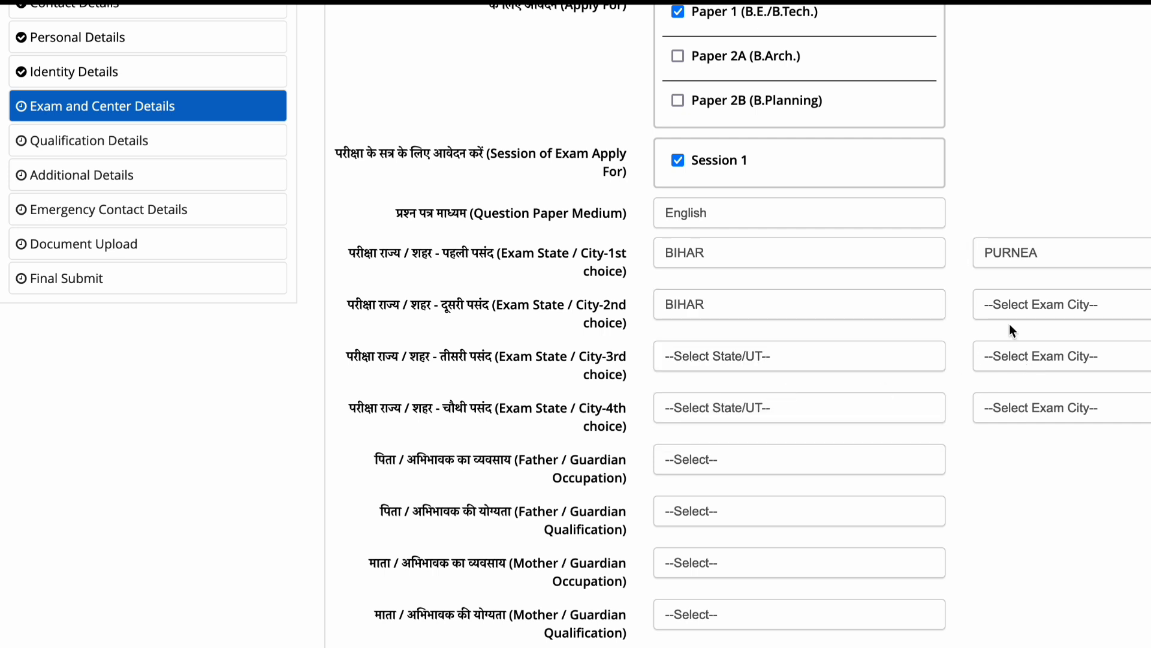
pyautogui.click(1014, 305)
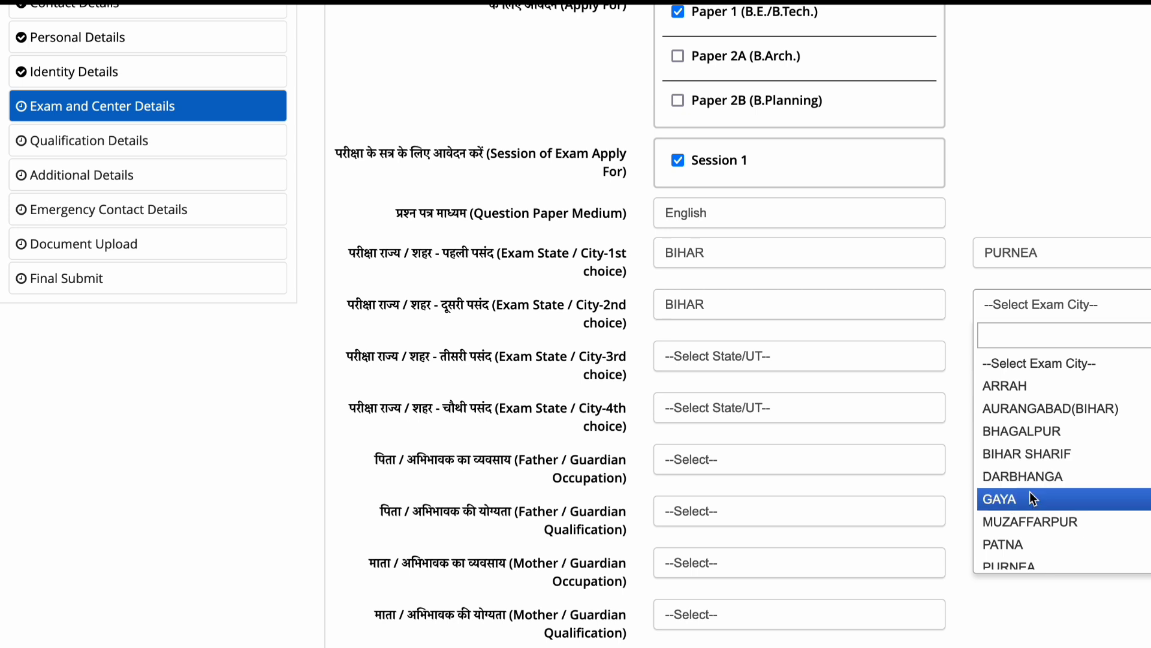
pyautogui.click(1023, 545)
# Set the third and fourth centre preferences to BIHAR – BHAGALPUR and BIHAR – GAYA.
pyautogui.click(737, 354)
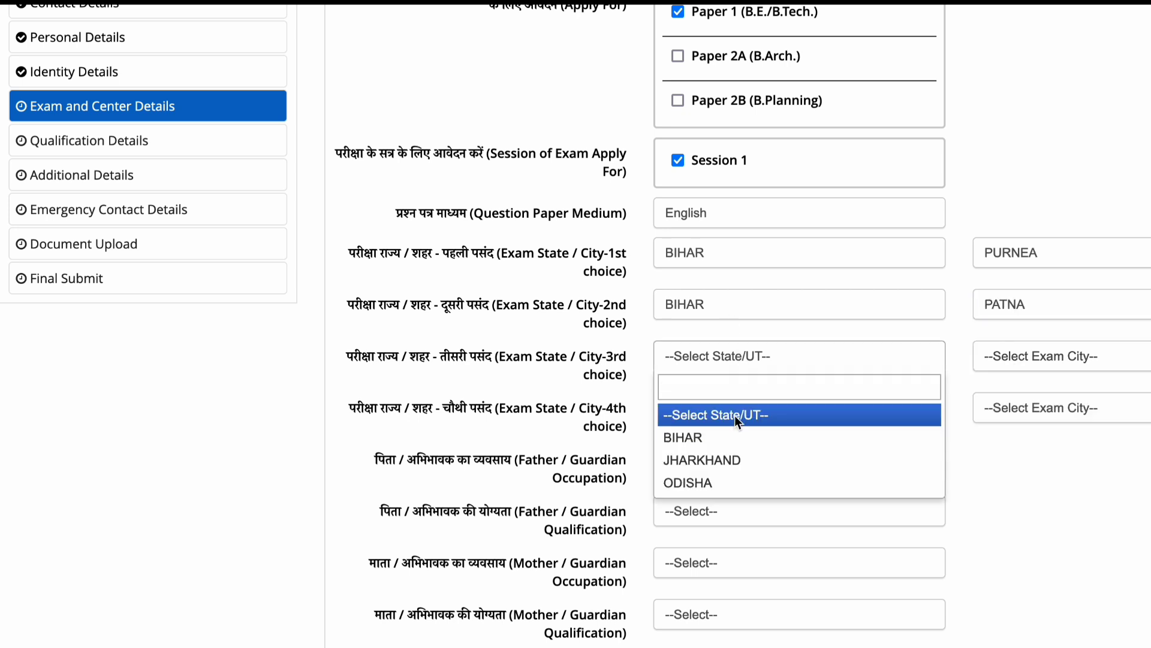
pyautogui.click(726, 439)
pyautogui.click(1008, 359)
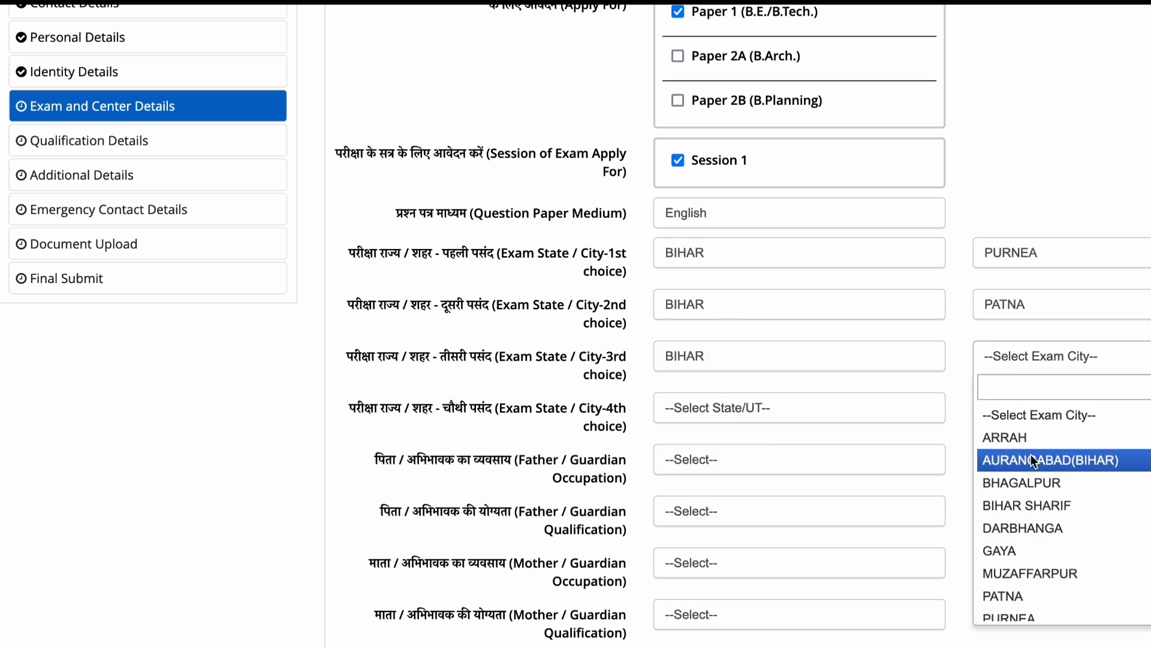
pyautogui.click(1034, 482)
pyautogui.click(780, 409)
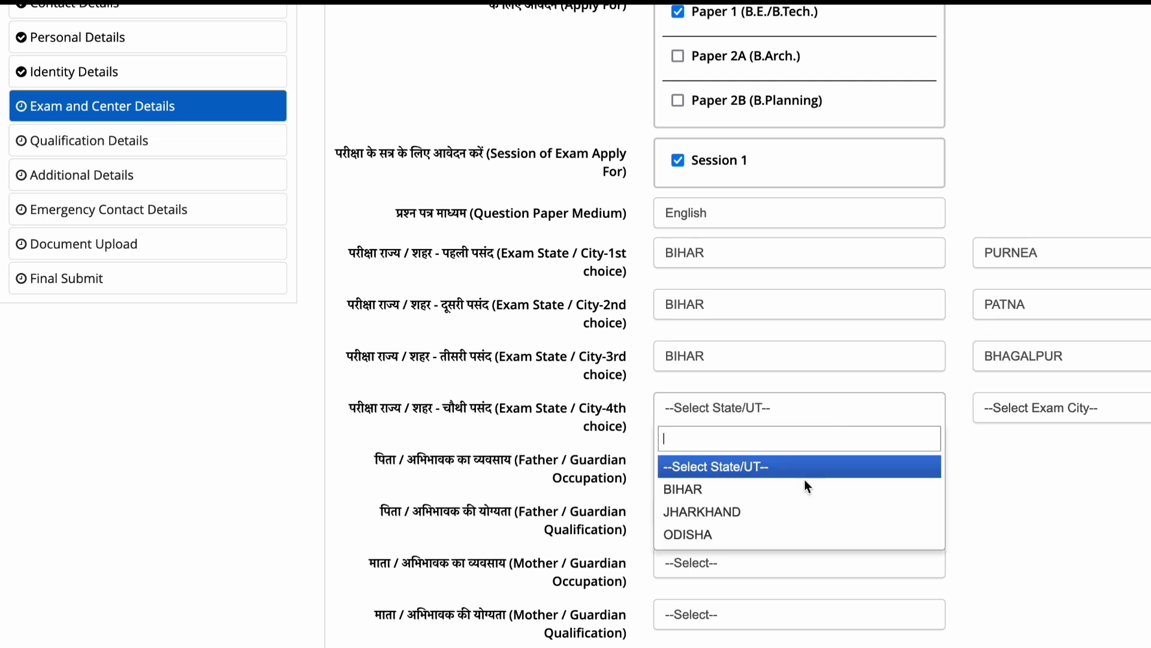
pyautogui.click(797, 496)
pyautogui.click(1011, 408)
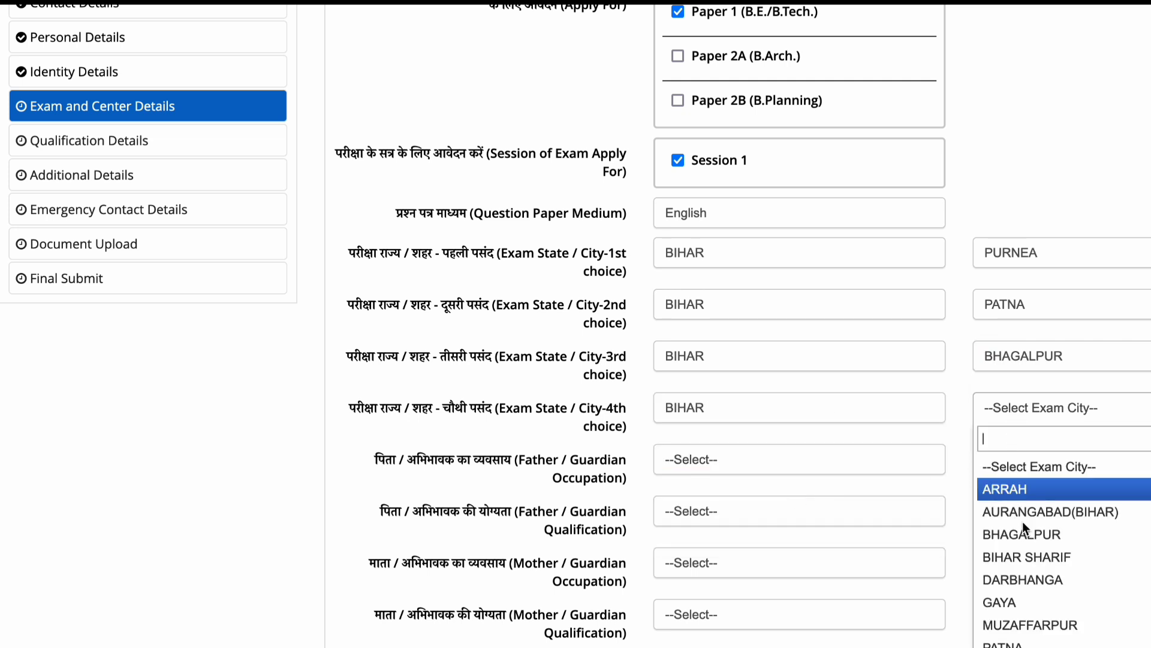
pyautogui.click(1025, 600)
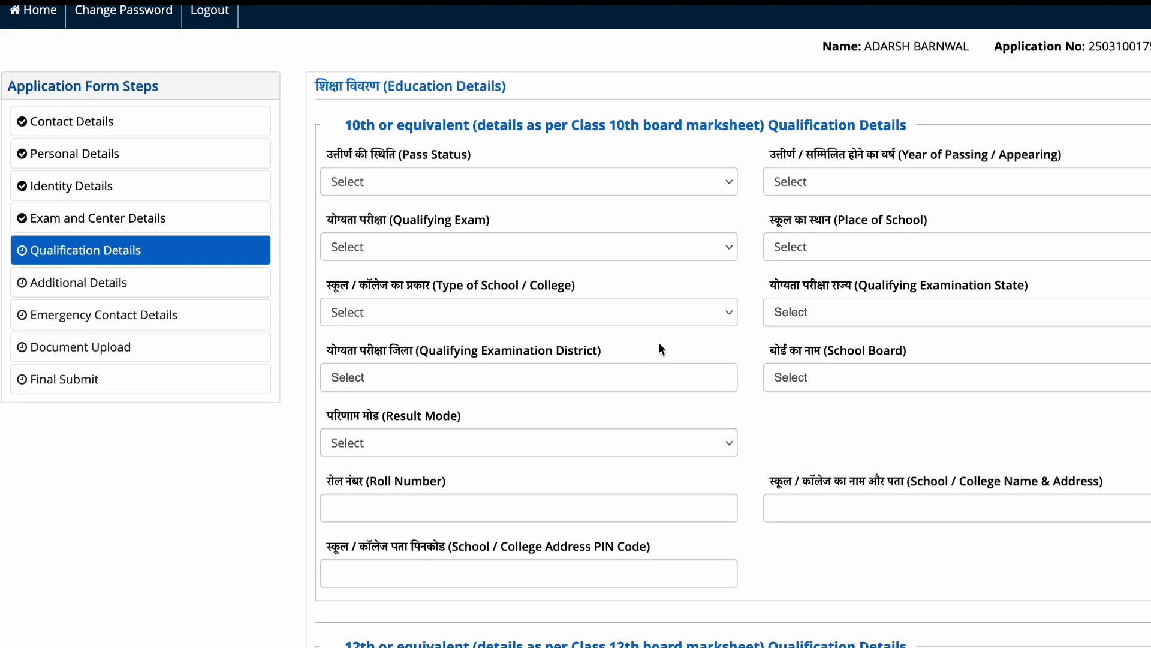
# Mark Class 10 as Passed in 2021 under the CBSE board, with Percentage result mode.
pyautogui.click(623, 183)
pyautogui.click(606, 193)
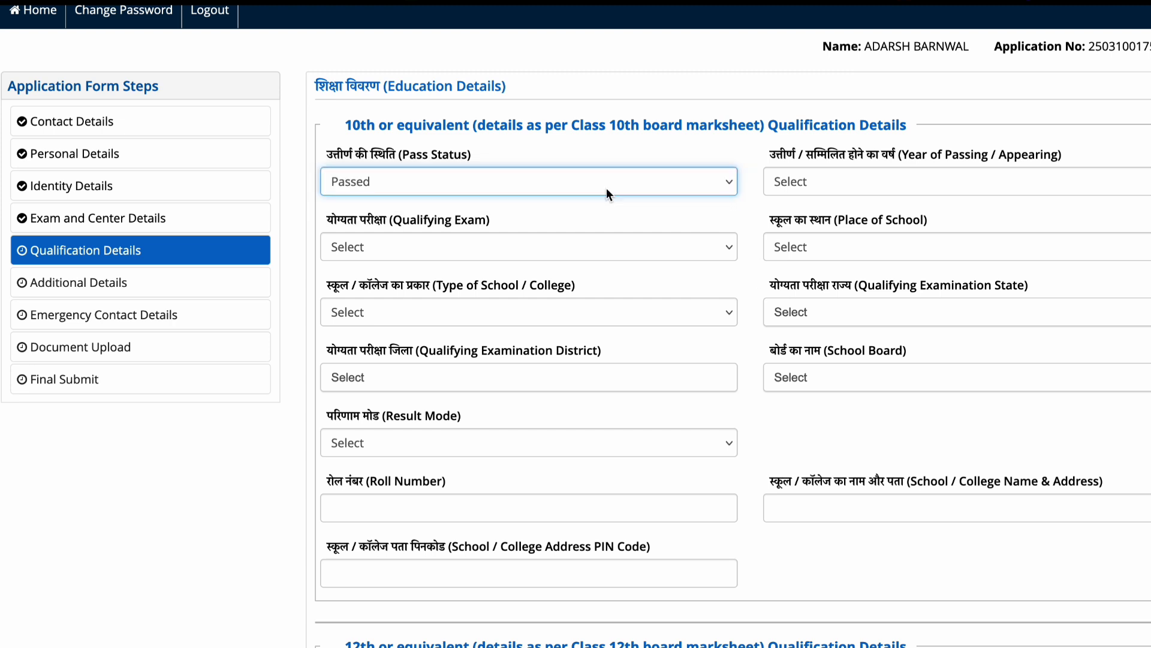
pyautogui.click(879, 195)
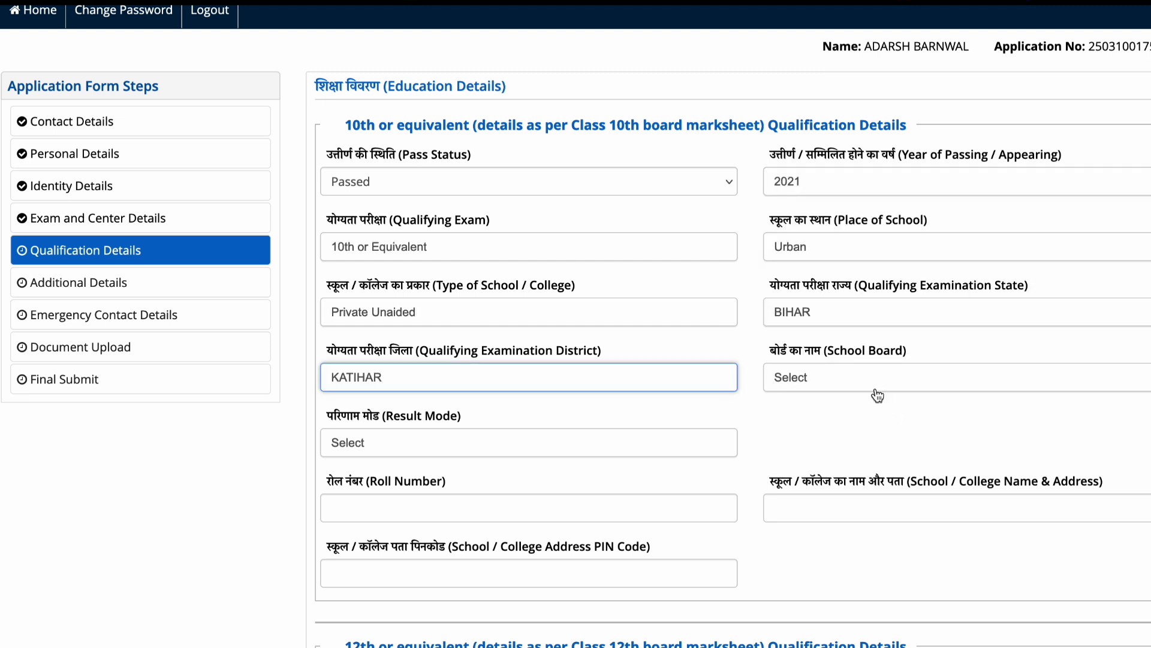
pyautogui.click(876, 387)
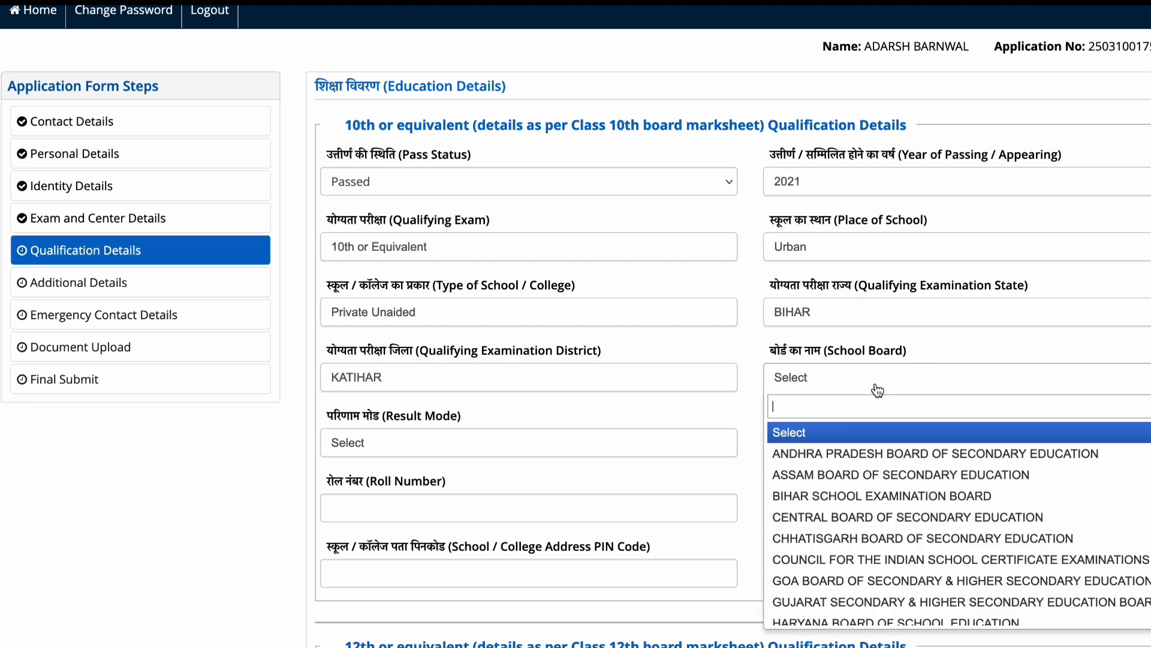
pyautogui.click(850, 519)
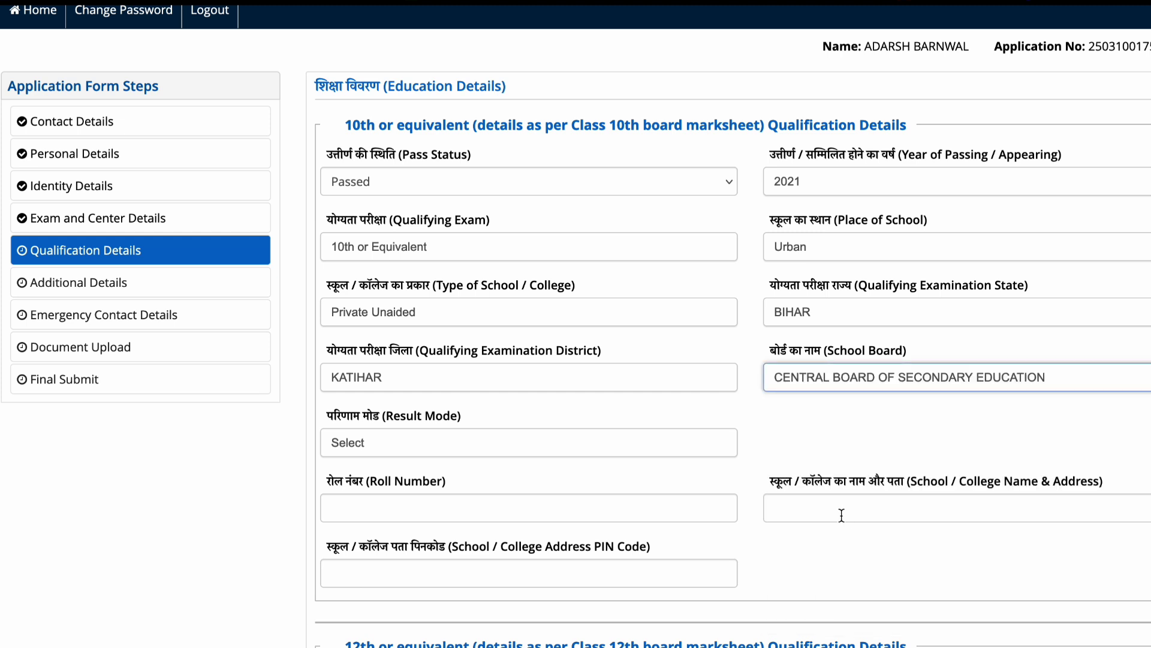
pyautogui.click(467, 443)
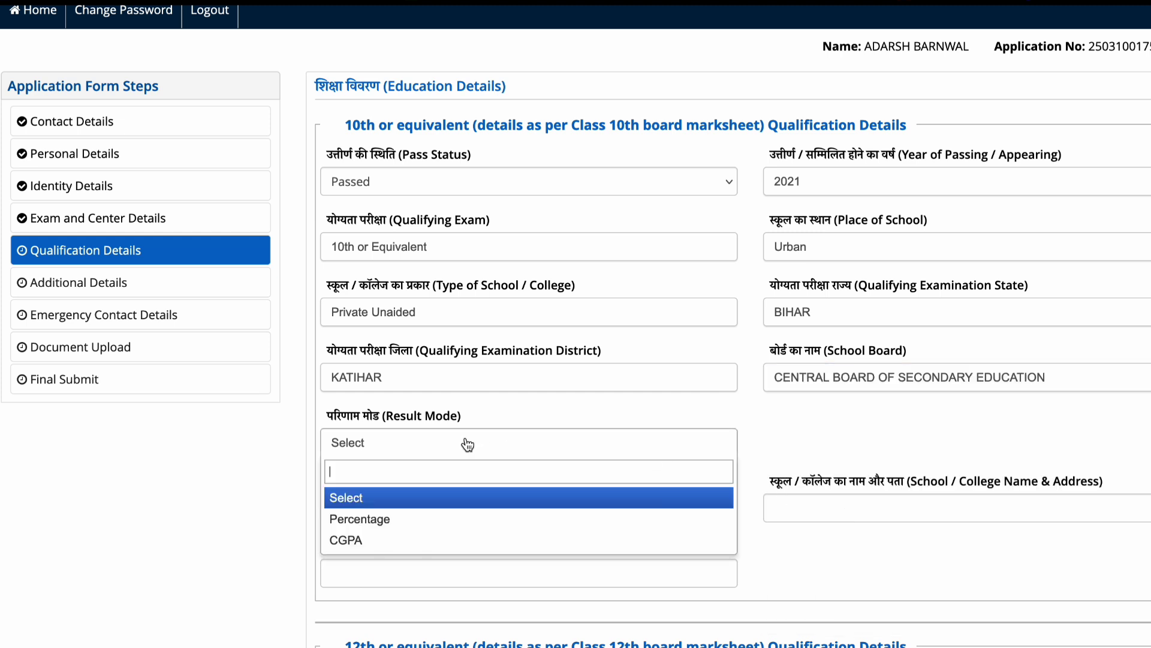
pyautogui.click(414, 523)
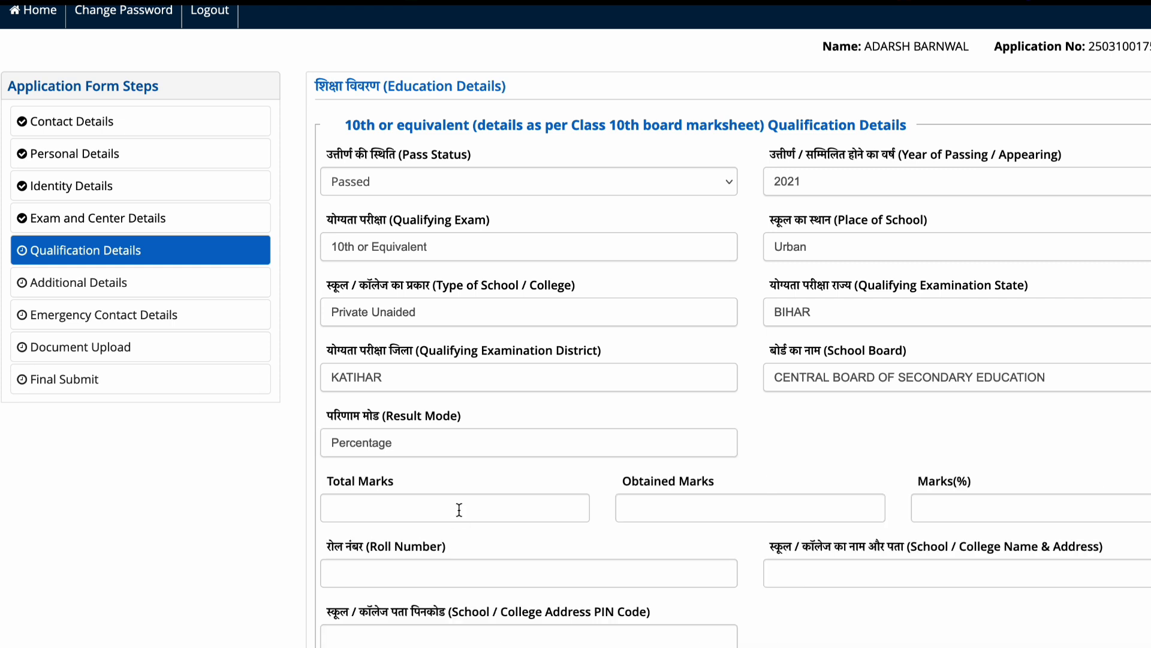
# Enter Class 10 marks as 500 total and 480 obtained, completing the Class 10 details.
pyautogui.scroll(-2, 498, 455)
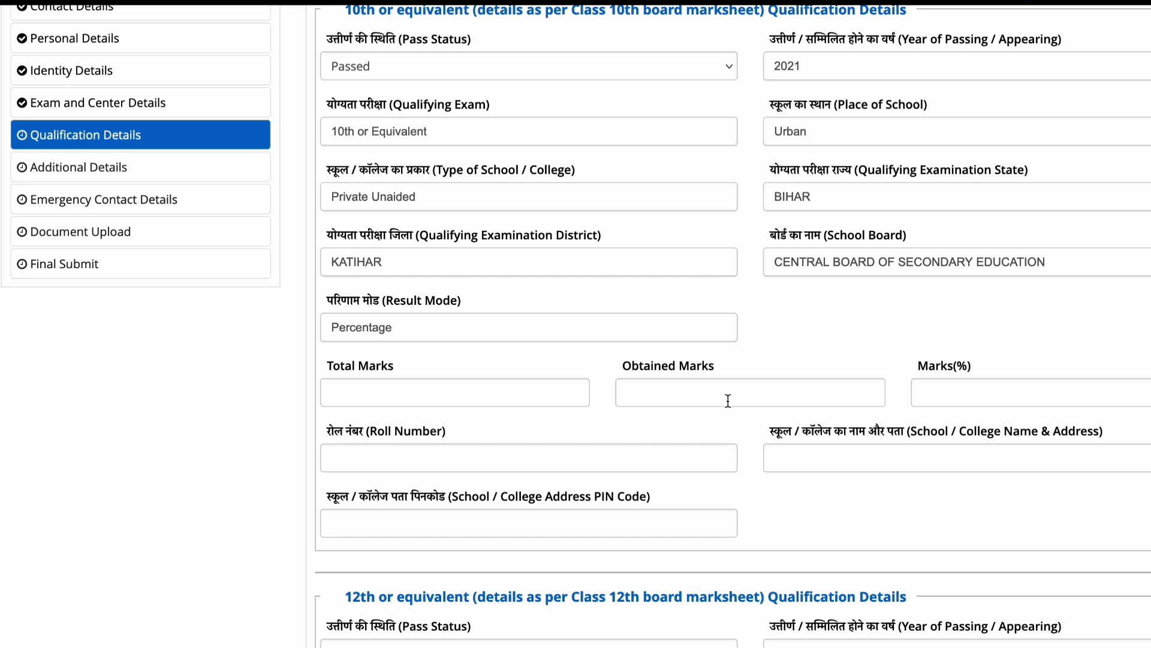
pyautogui.click(455, 394)
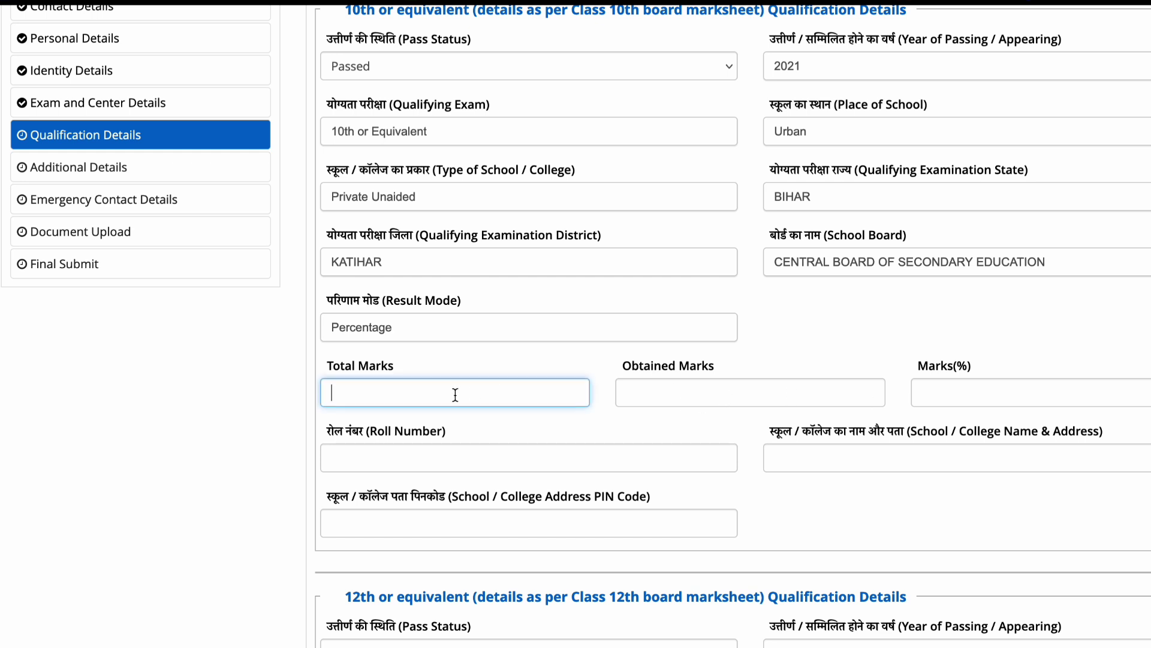
pyautogui.write('500')
pyautogui.click(674, 395)
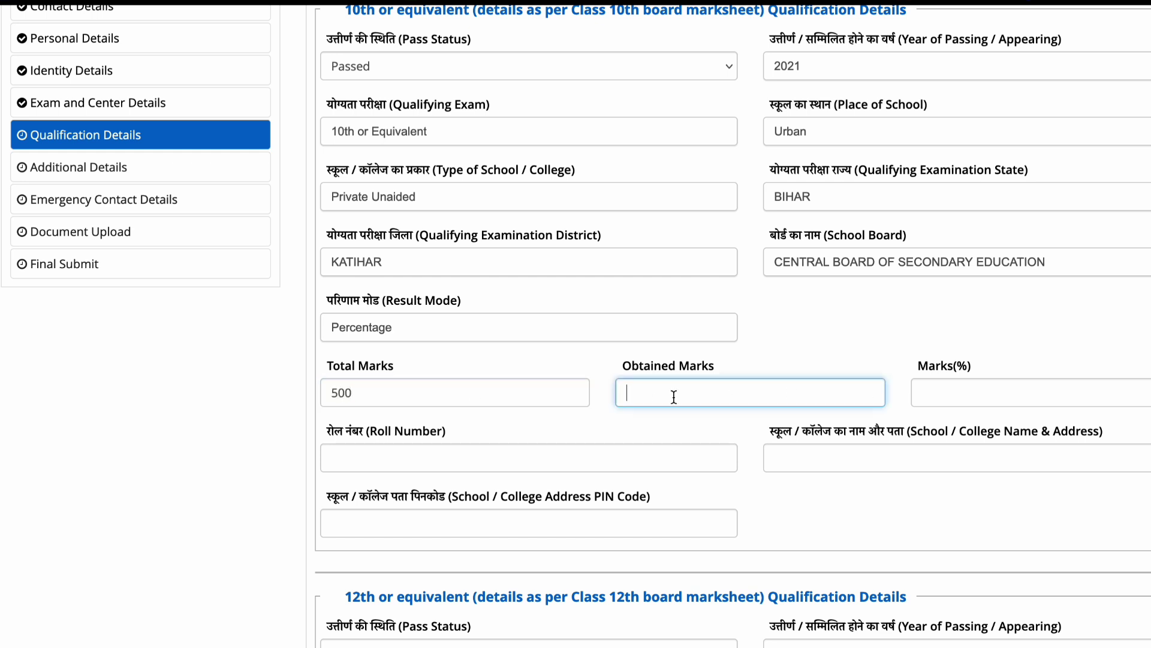
pyautogui.write('480')
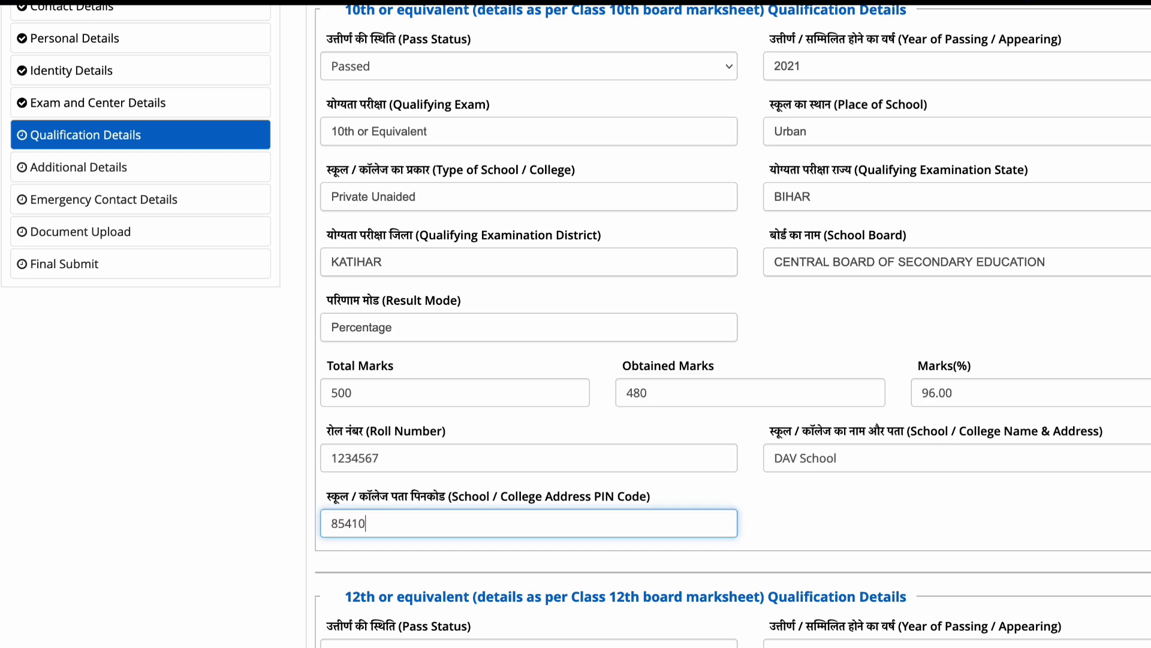
pyautogui.write('5')
pyautogui.click(898, 487)
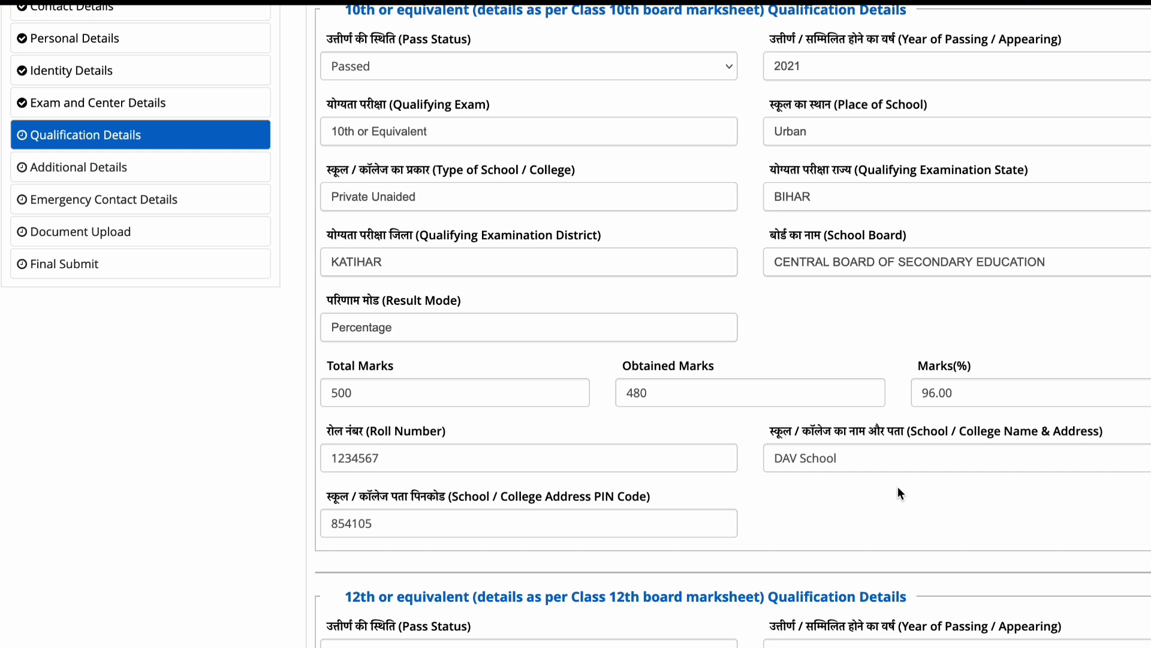
pyautogui.scroll(-6, 897, 487)
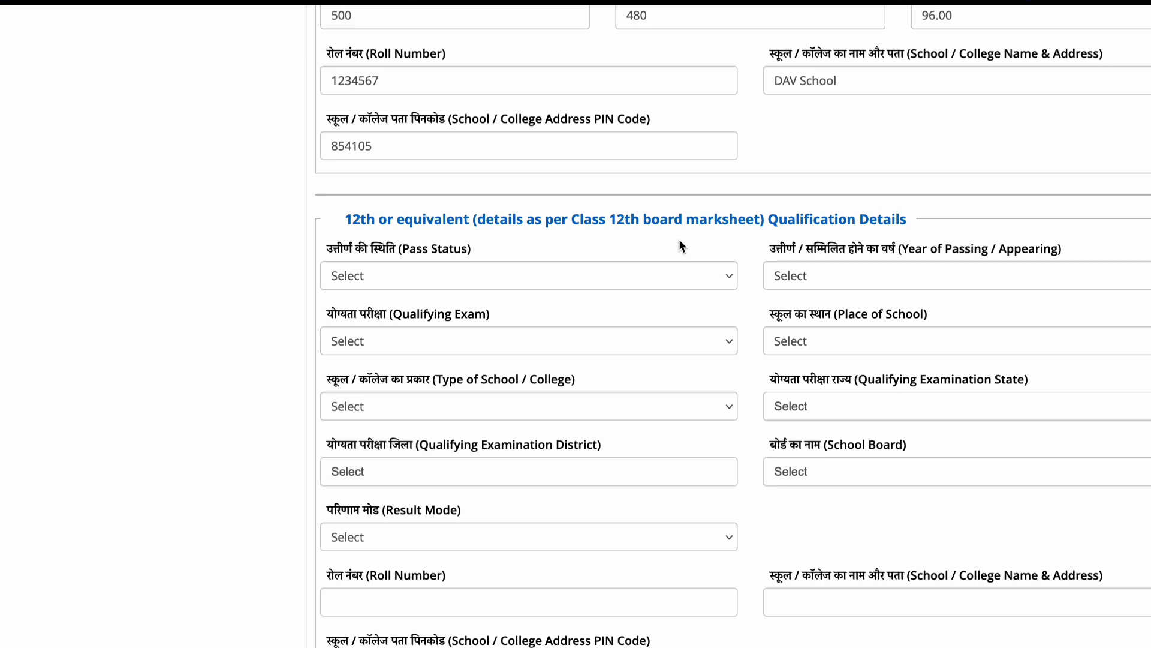
# Mark Class 12 as Appearing, enter the school name 'dav sc…', and submit the qualification details.
pyautogui.click(612, 272)
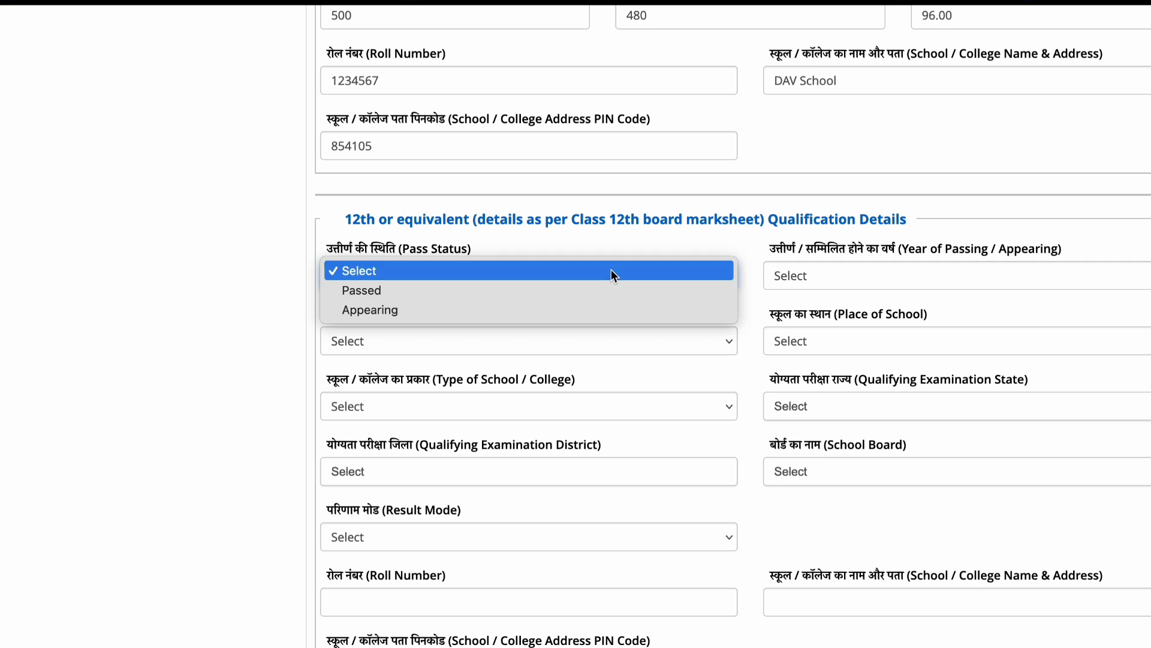
pyautogui.click(586, 310)
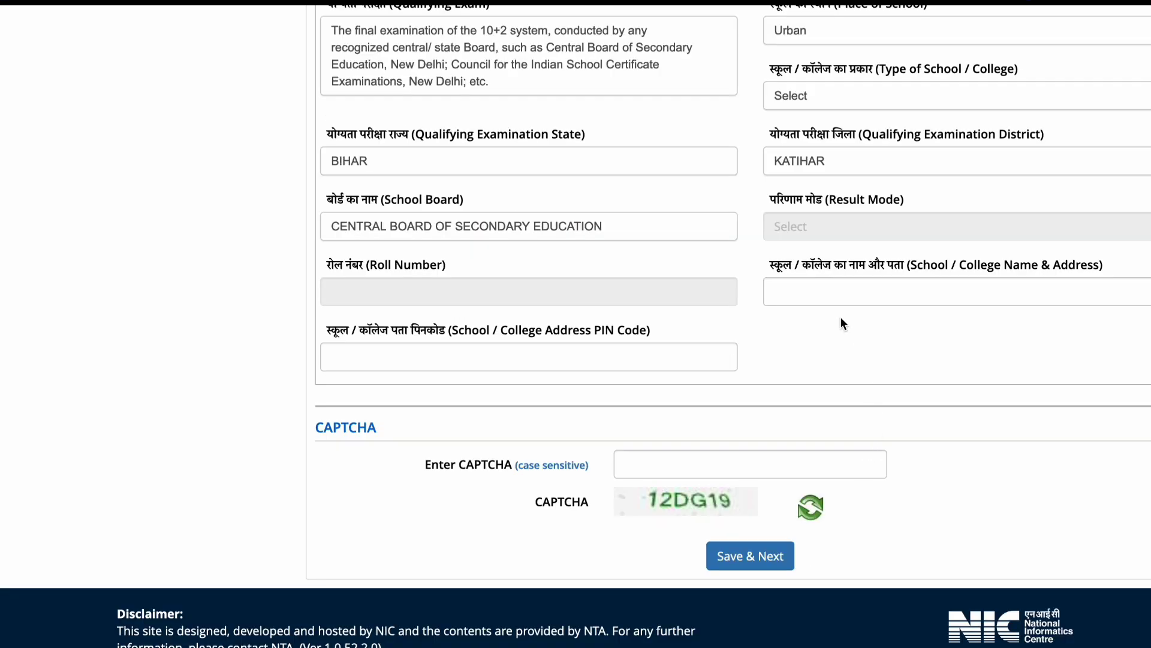
pyautogui.click(819, 293)
pyautogui.write('dav school')
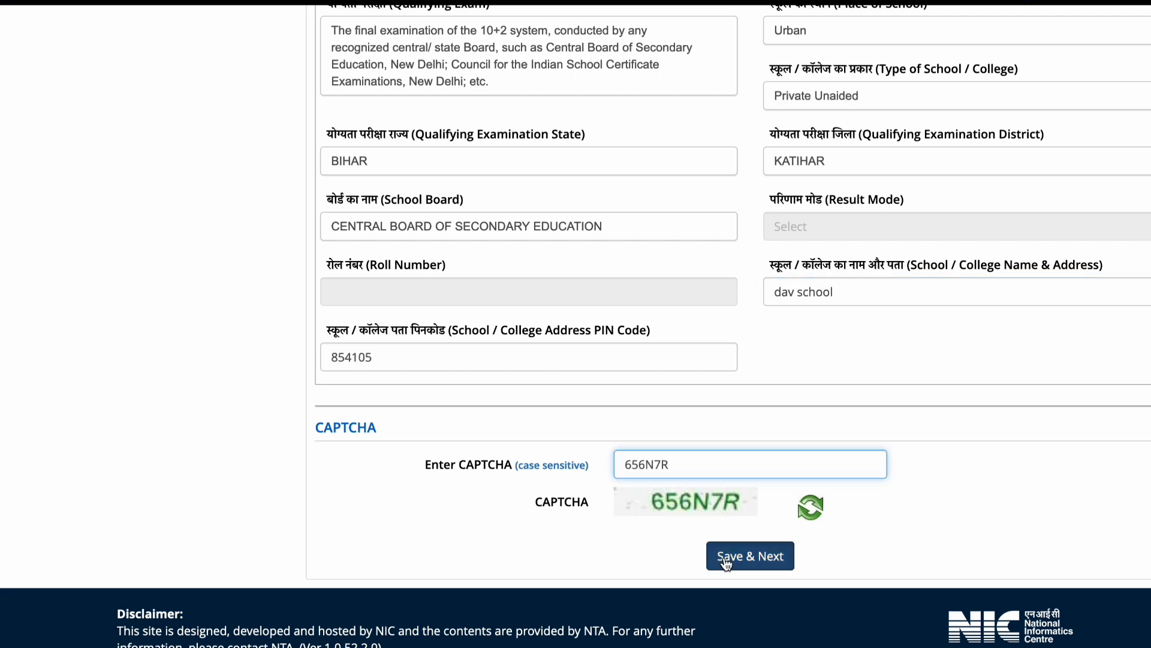
pyautogui.click(717, 555)
pyautogui.click(573, 377)
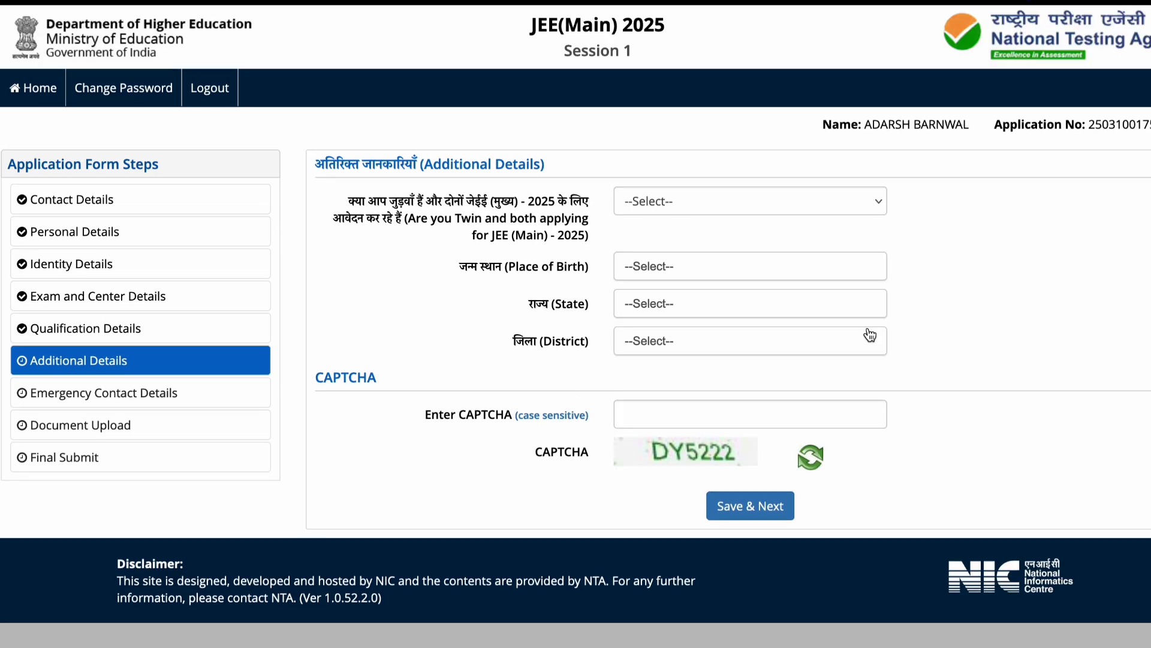
# Answer No to the twin question and set birthplace to India, BIHAR, district KATIHAR.
pyautogui.click(831, 200)
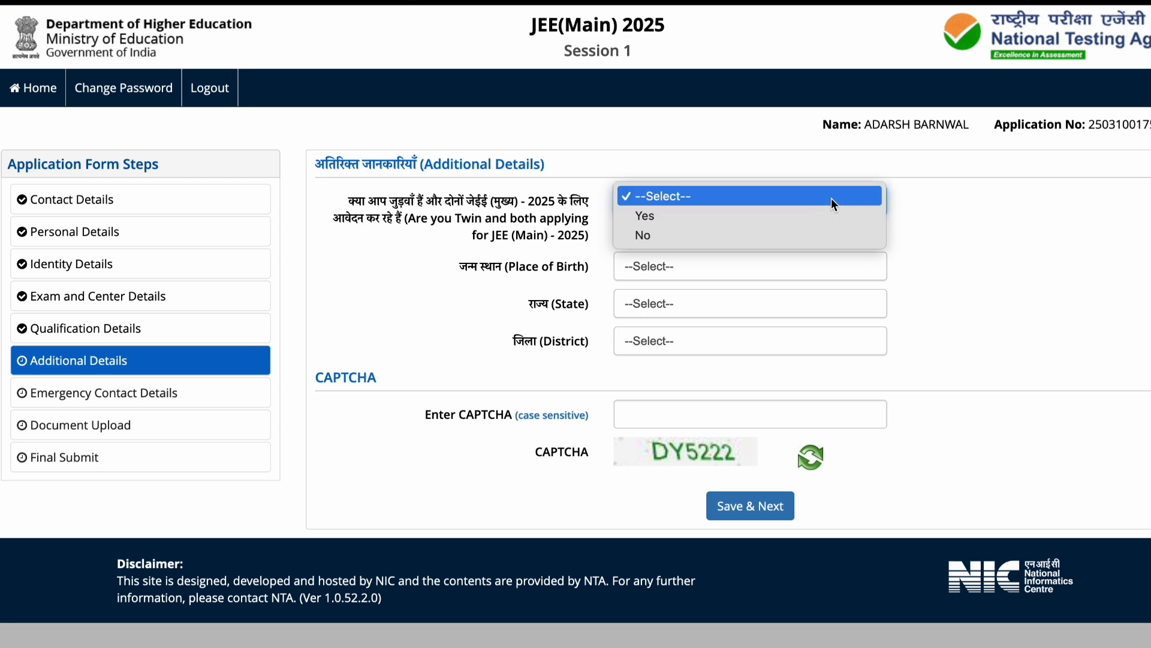
pyautogui.click(810, 239)
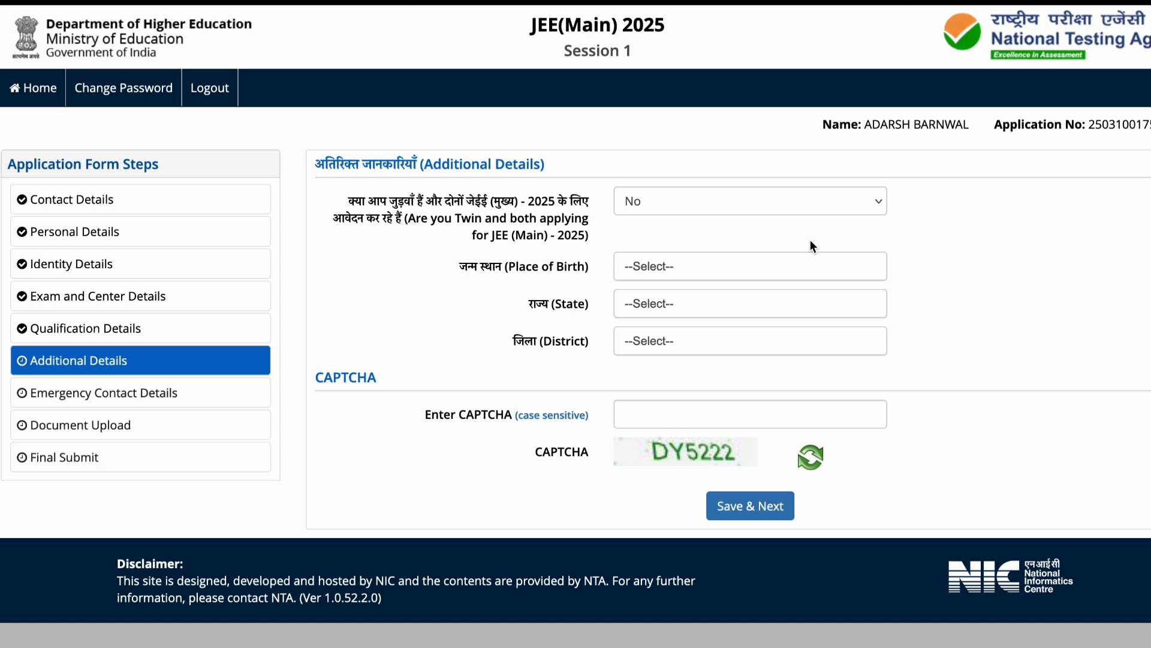
pyautogui.click(739, 275)
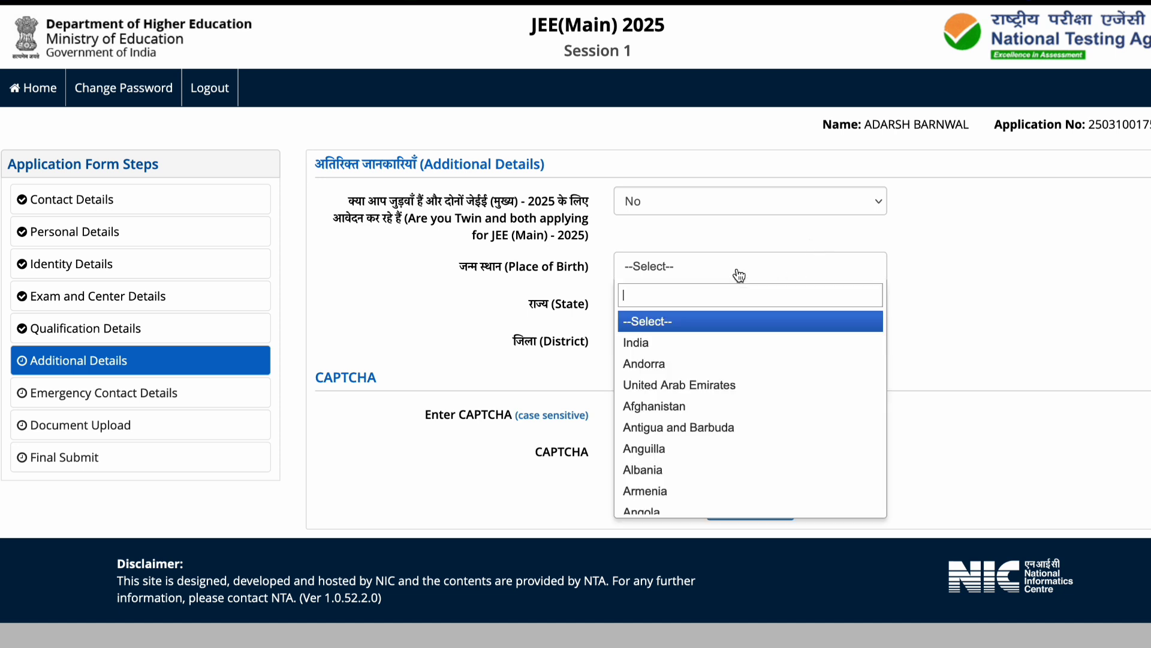
pyautogui.click(703, 338)
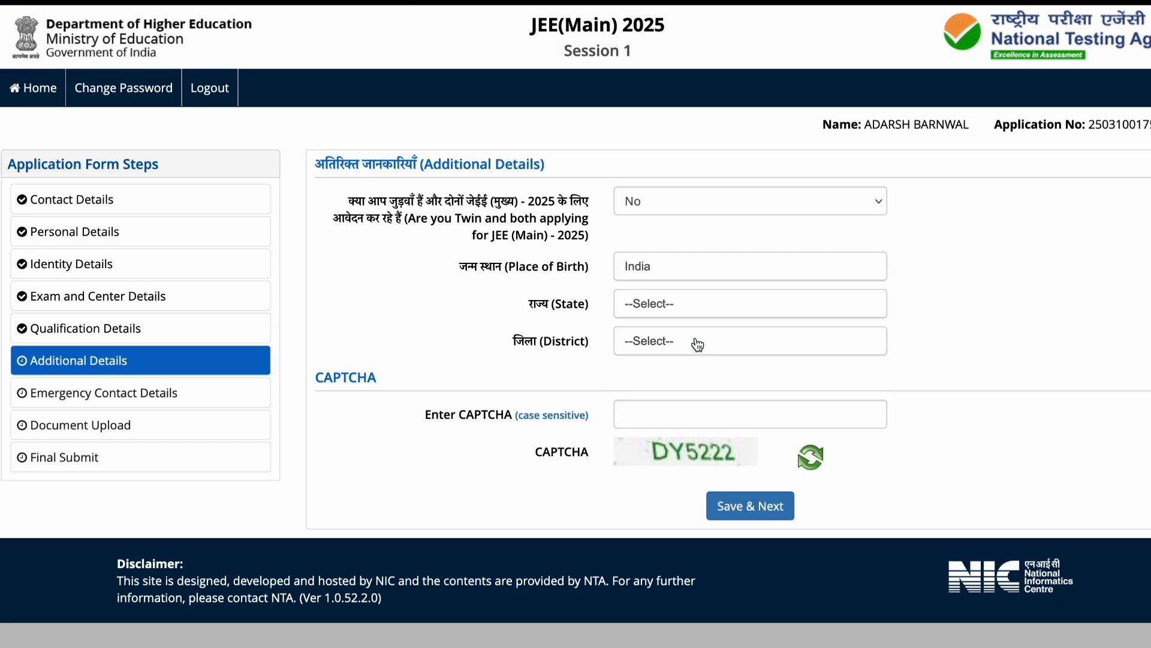
pyautogui.click(675, 304)
pyautogui.click(661, 465)
pyautogui.click(642, 340)
pyautogui.write('katih')
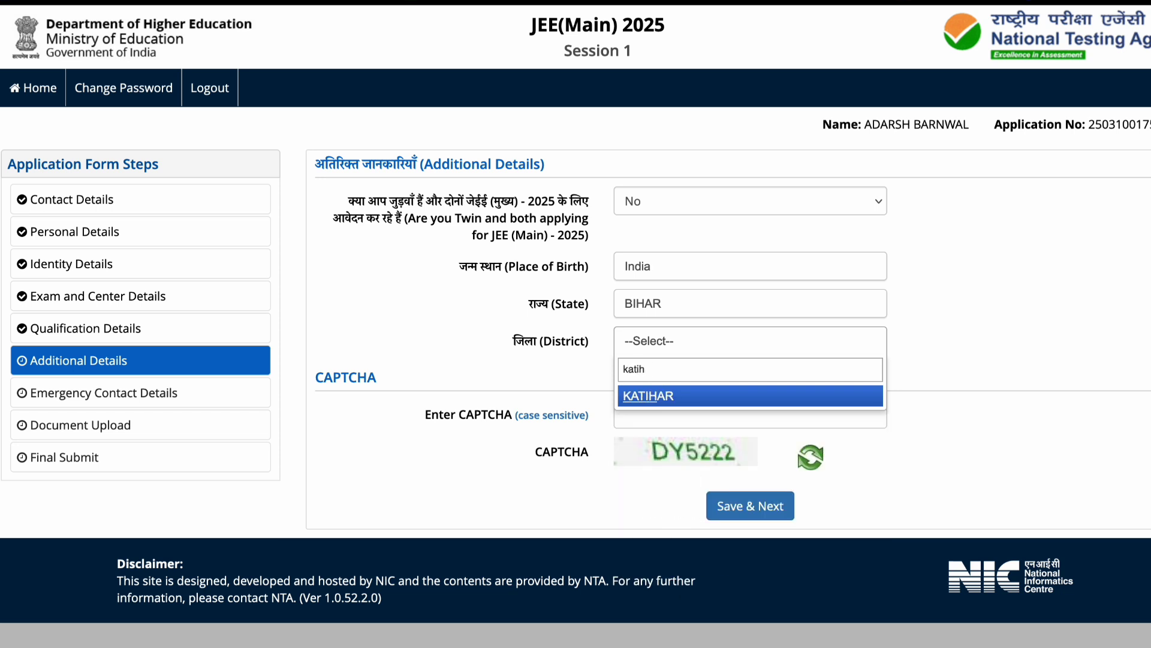
pyautogui.click(646, 395)
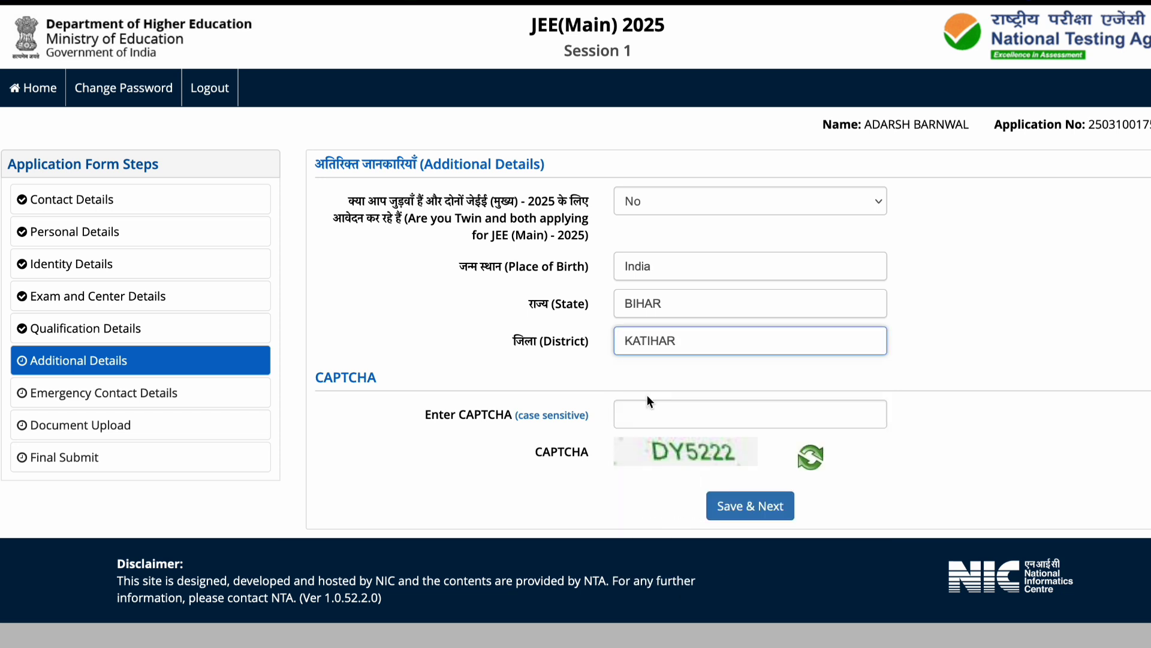
pyautogui.click(658, 417)
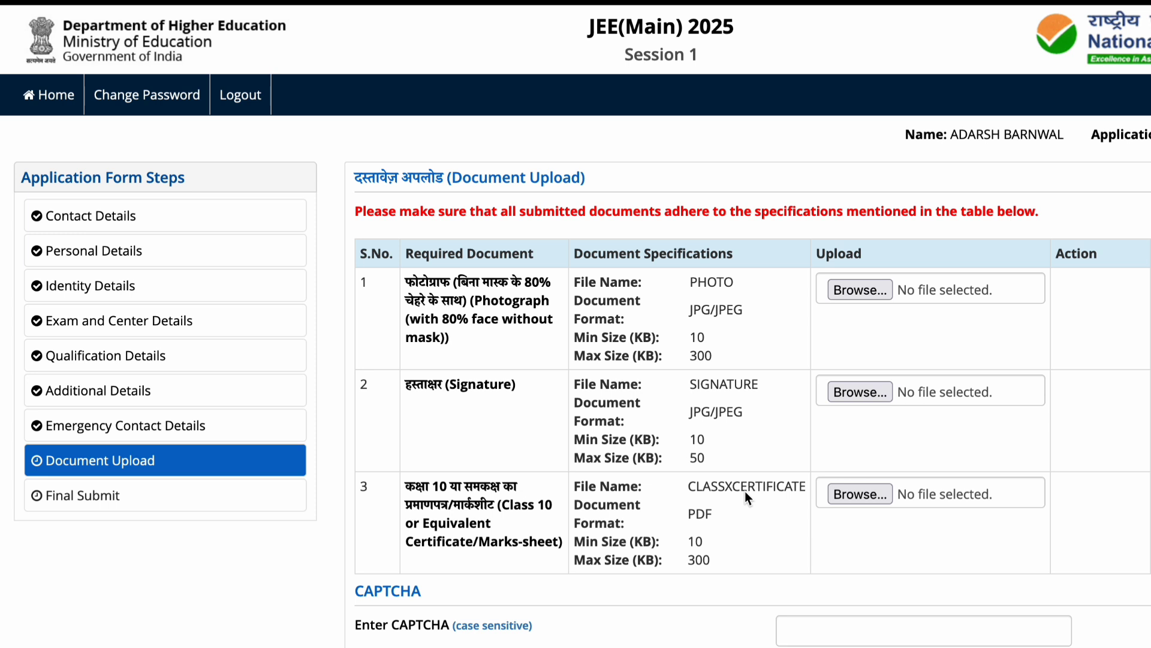
# Enter the CAPTCHA and submit the document upload step, confirming with Yes.
pyautogui.click(797, 623)
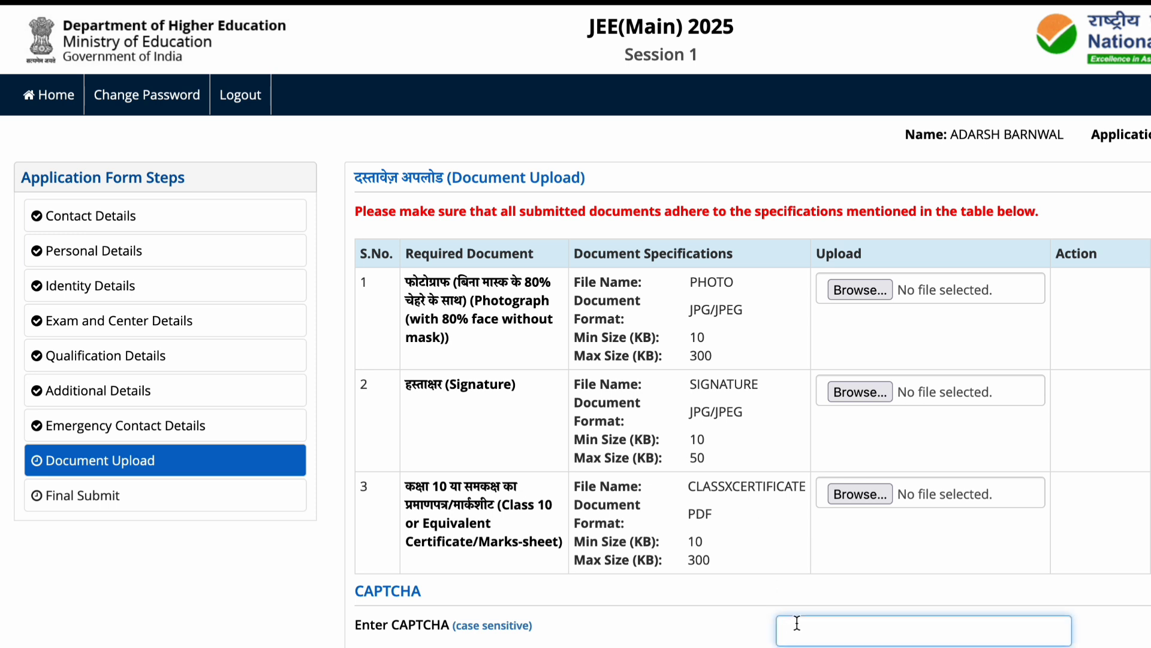
pyautogui.write('R0Q019')
pyautogui.press('Return')
pyautogui.click(642, 402)
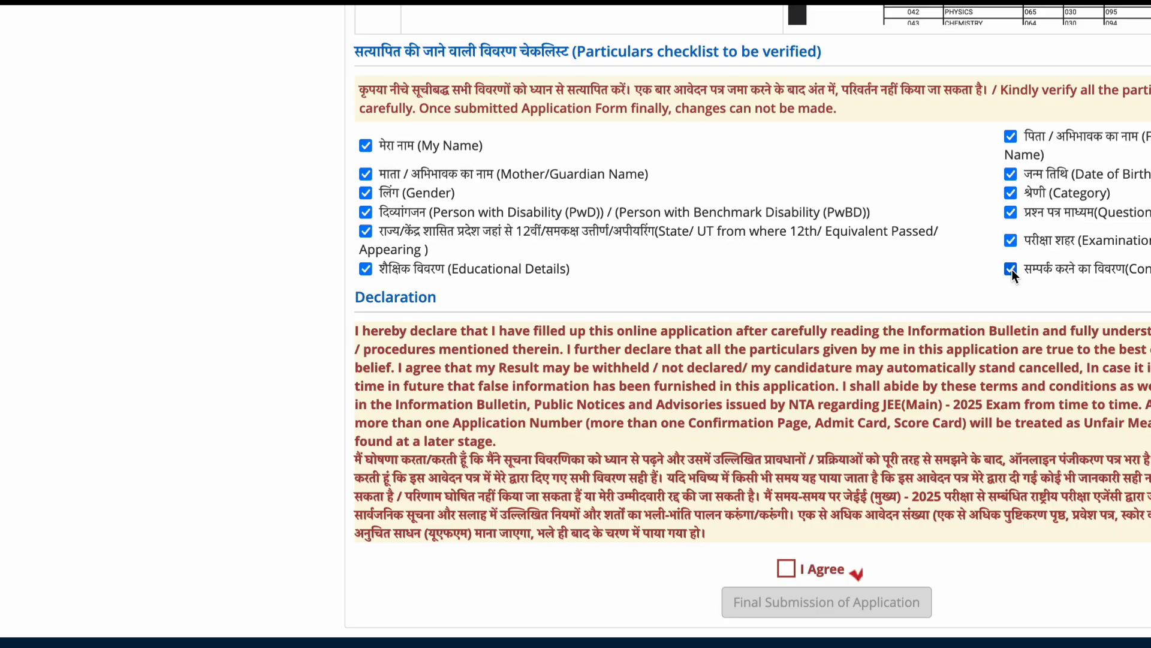
# Accept the declaration and confirm the final submission of the application.
pyautogui.click(787, 568)
pyautogui.click(809, 602)
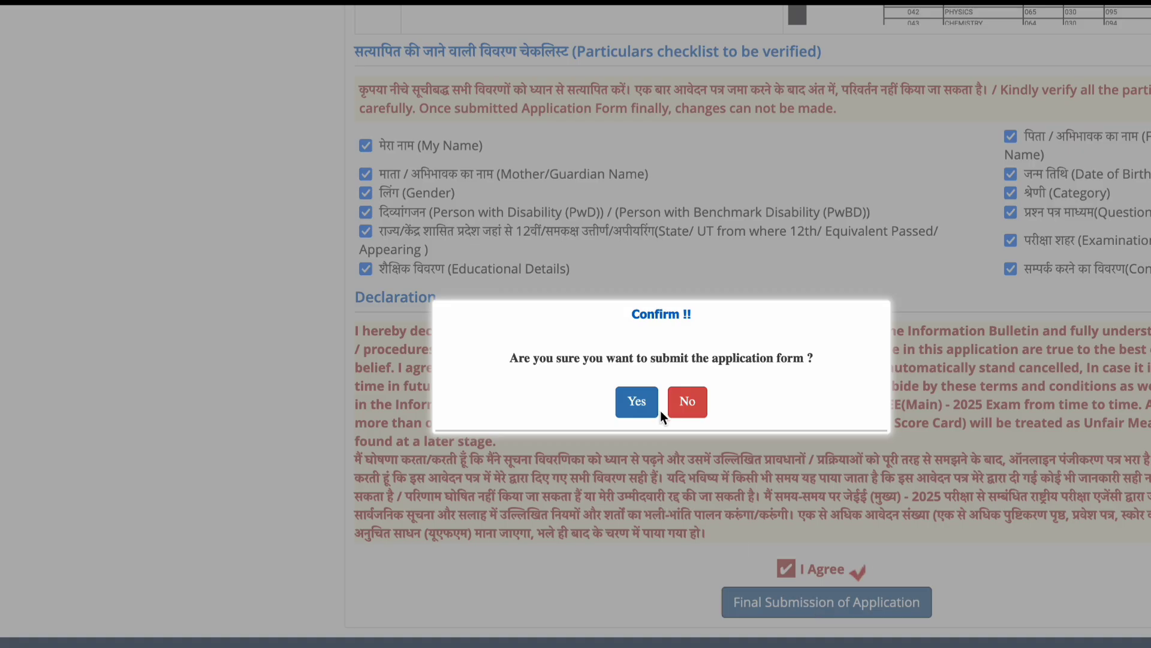
pyautogui.click(638, 400)
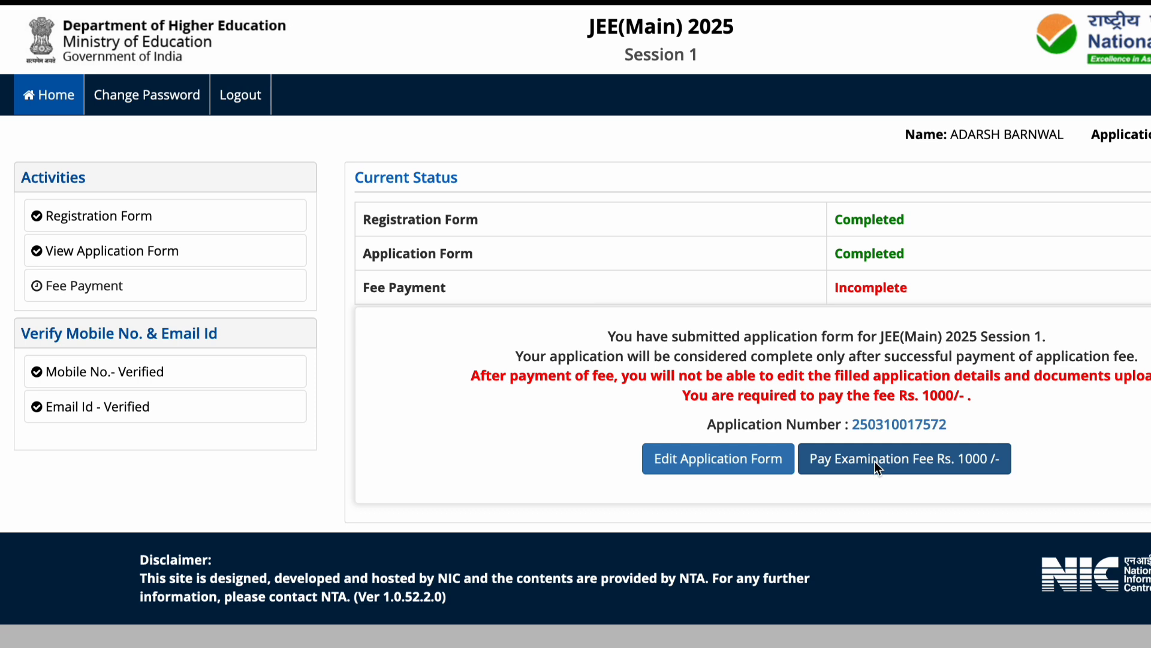
# Pay the Rs. 1000 examination fee by Online Payment, proceeding through SBI MOPS to the bank.
pyautogui.click(874, 462)
pyautogui.click(606, 296)
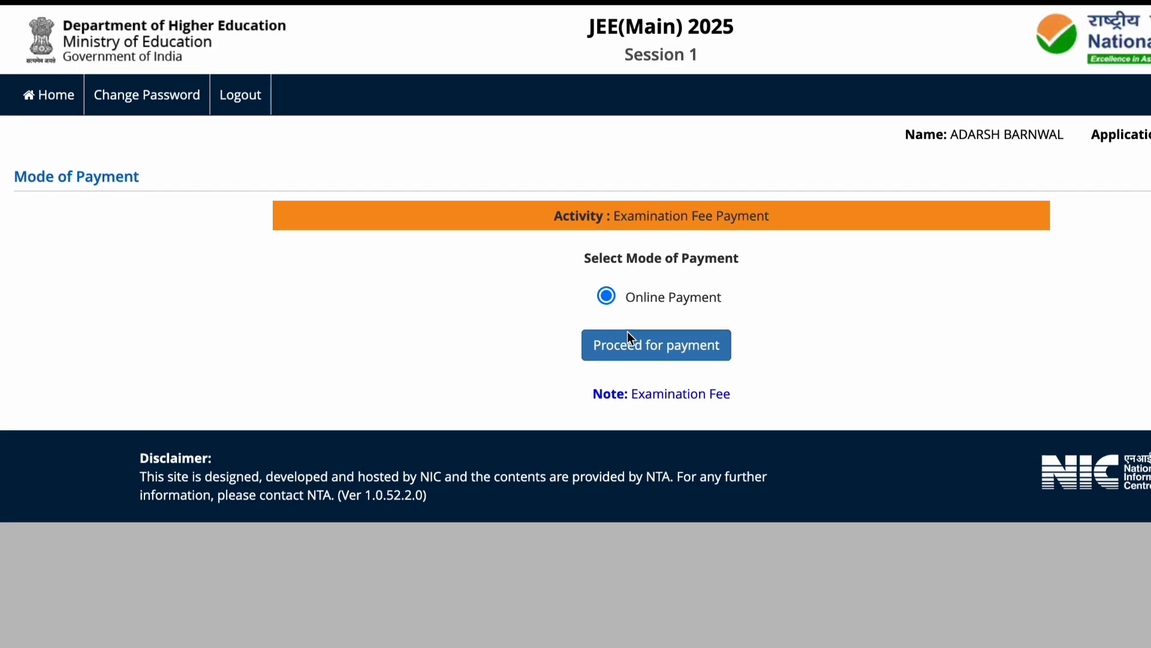
pyautogui.click(637, 348)
pyautogui.click(811, 401)
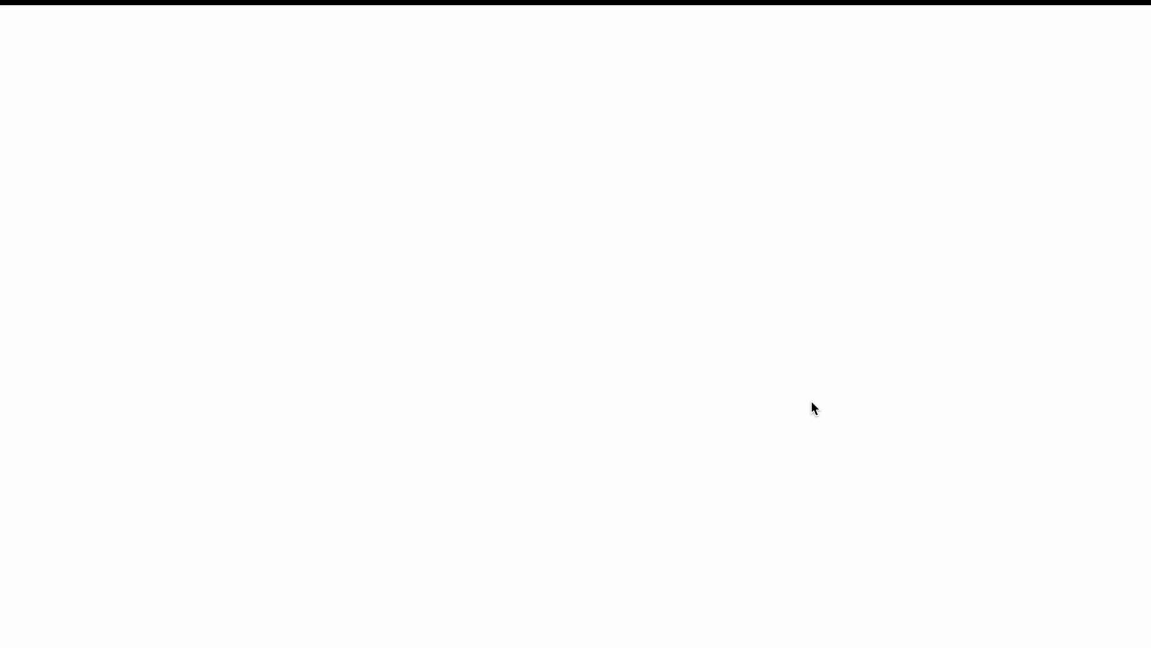
pyautogui.scroll(-3, 712, 377)
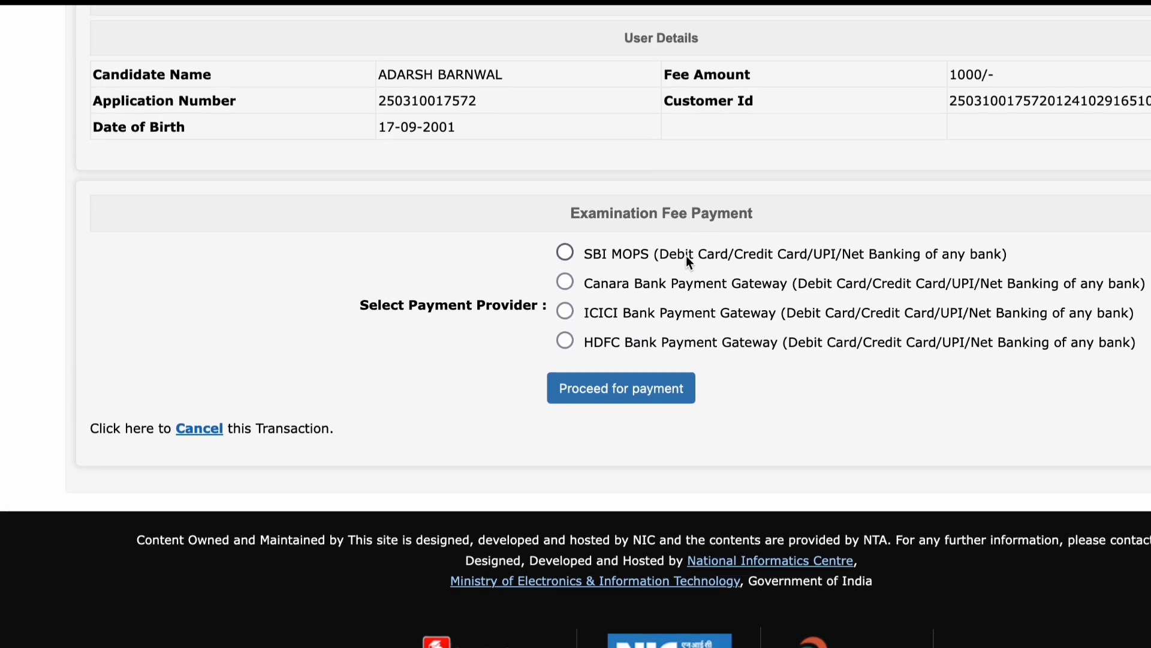
pyautogui.scroll(3, 686, 255)
pyautogui.click(564, 336)
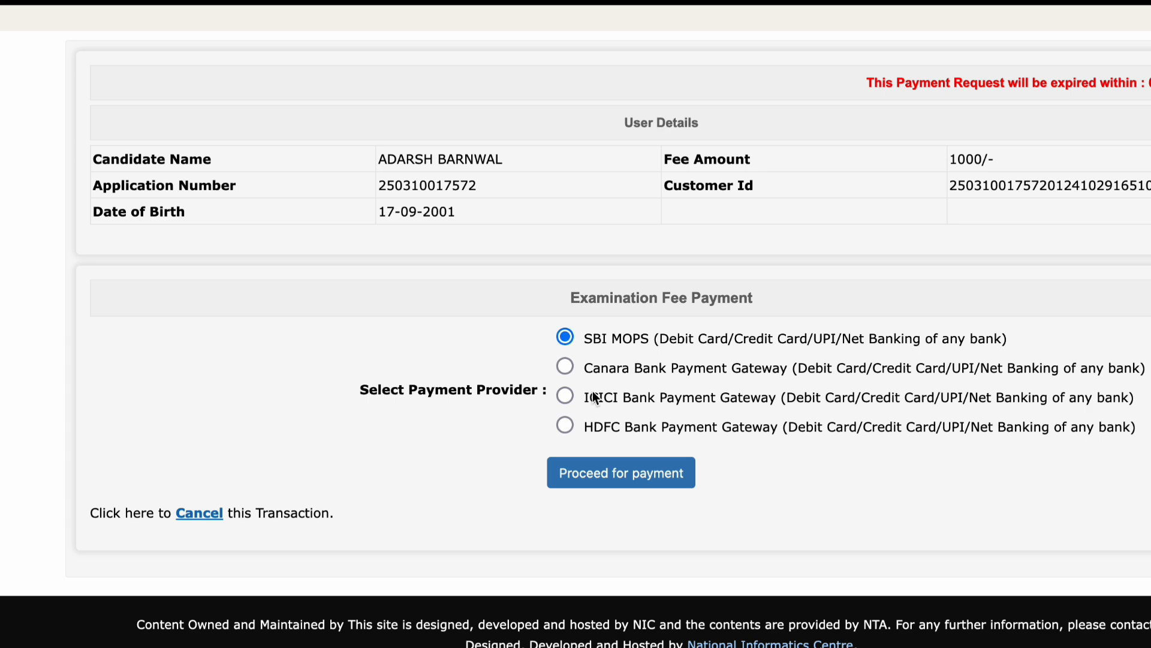
pyautogui.click(639, 477)
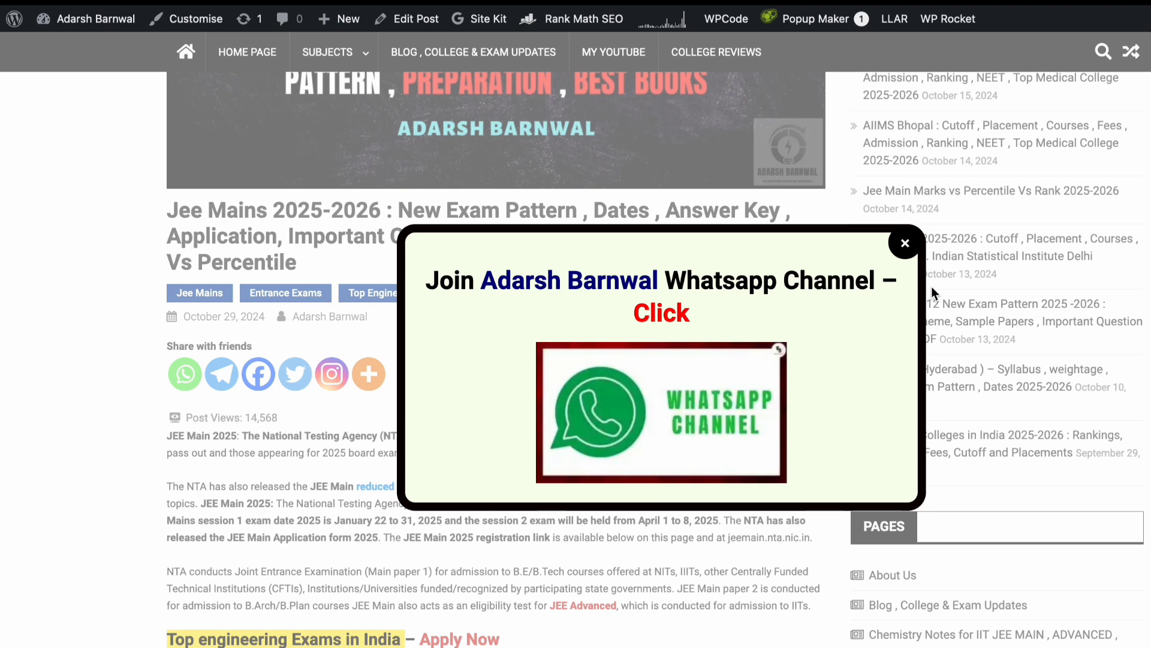
# Close the WhatsApp channel popup and scroll down to the JEE Main Result 2025 heading.
pyautogui.click(911, 247)
pyautogui.scroll(-20, 728, 305)
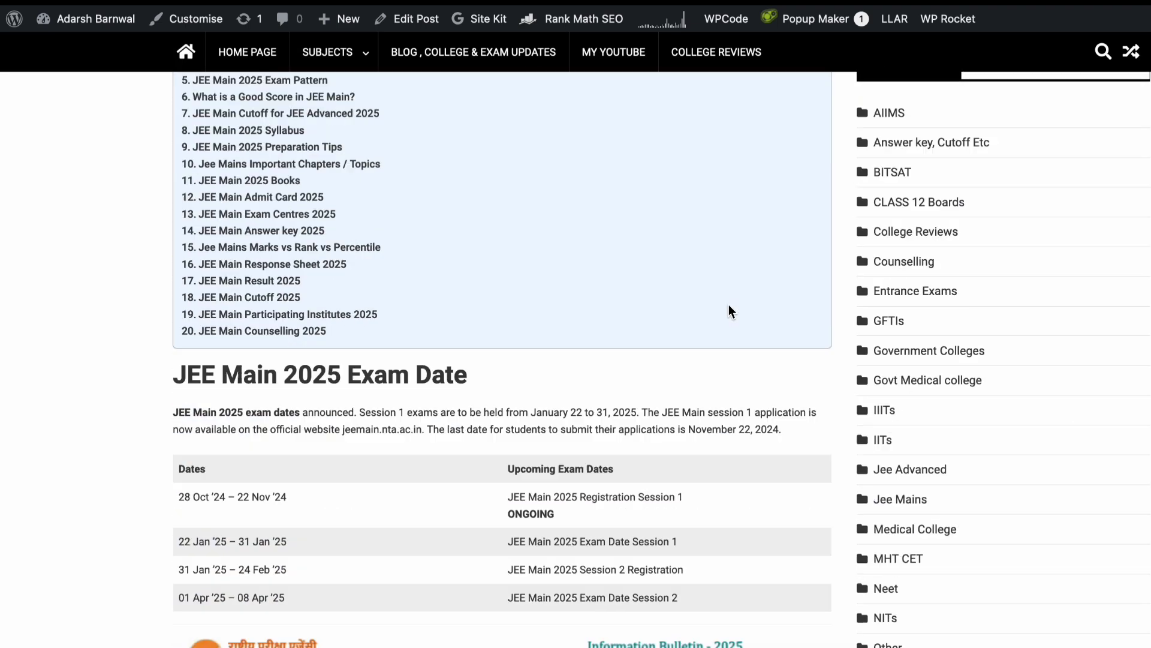
pyautogui.scroll(-20, 728, 305)
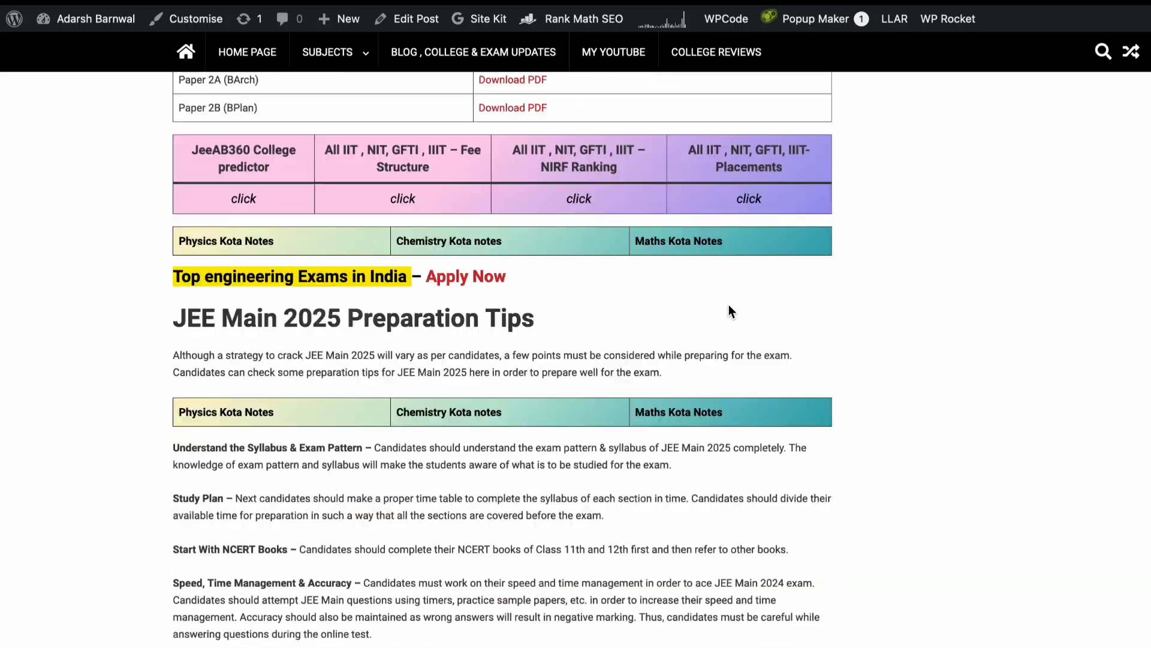
pyautogui.scroll(-10, 728, 305)
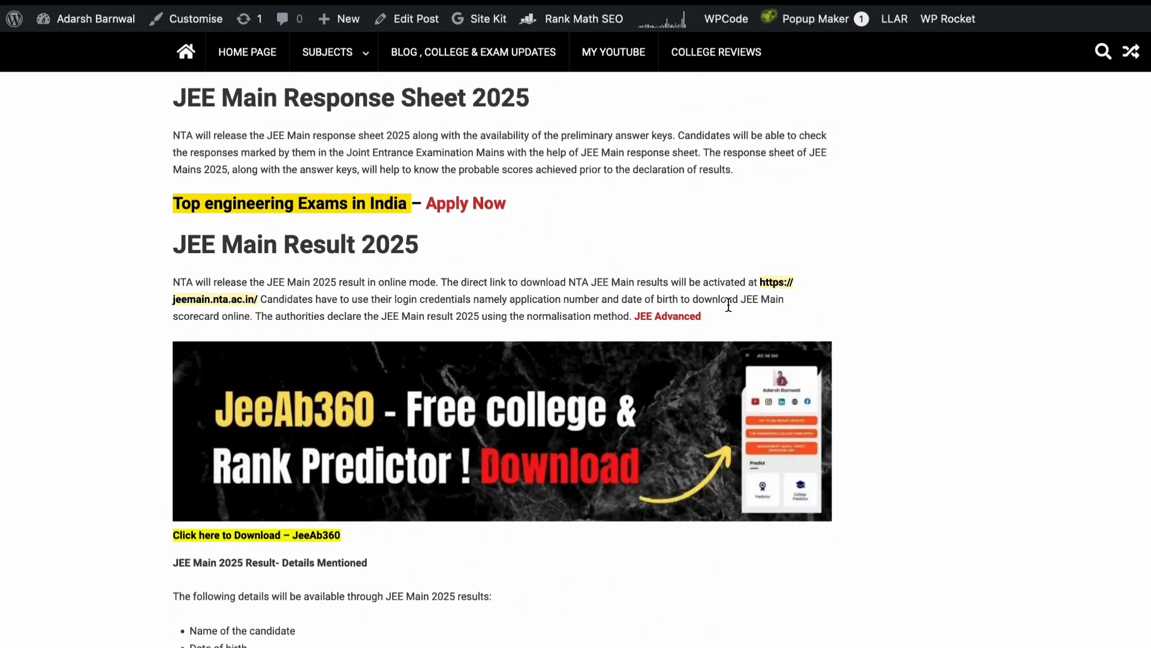